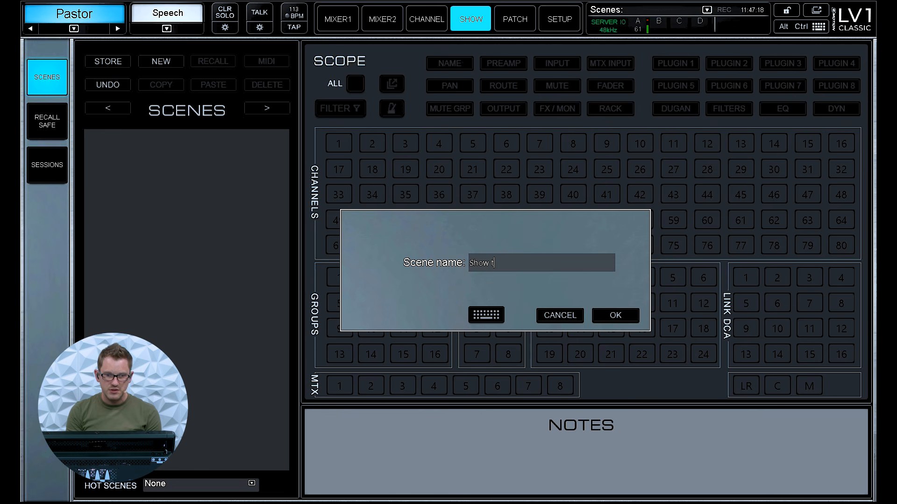
Step: Name the new scene "Show Starting Settings" and store it
type("rting")
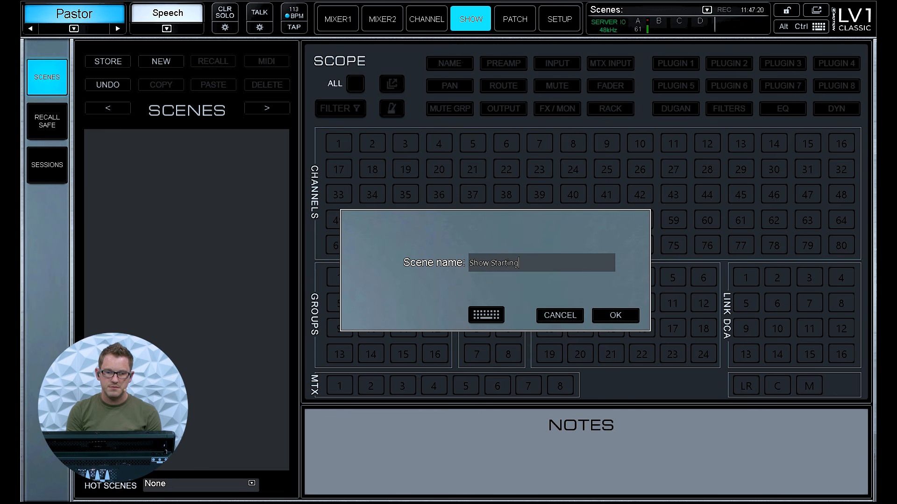
type(" Settings")
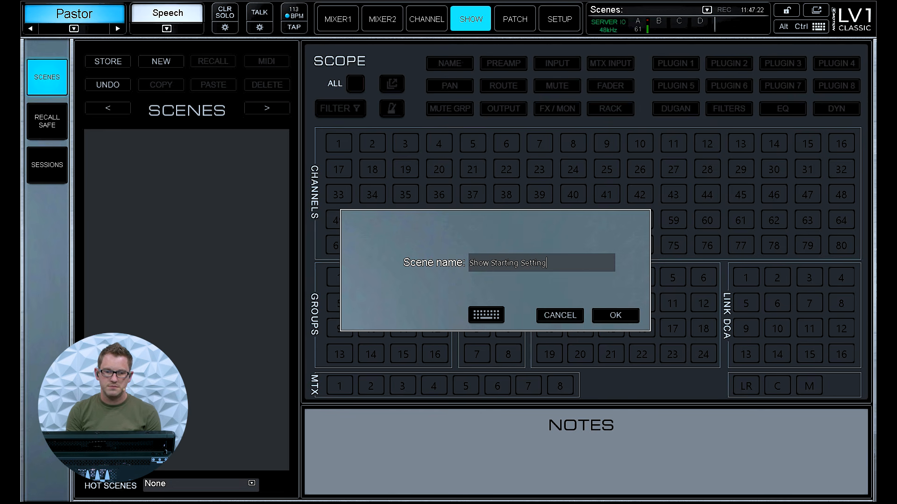
key("Return")
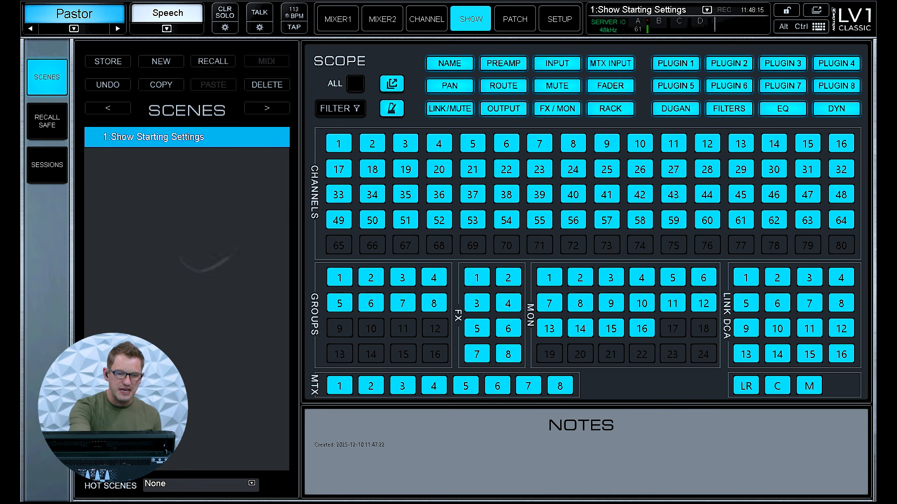
left_click(261, 220)
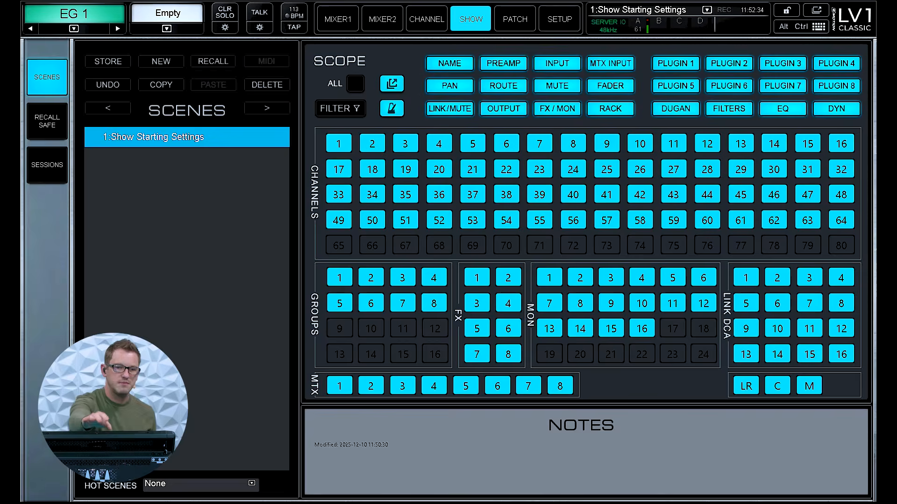
Step: On the mixer, set faders Vox 1 to 4.1, Vox 2–5 to -6.4, -6.4, -7.4 and -7.3, E.GTR to 2.5 and Bass to -4.0
left_click(338, 18)
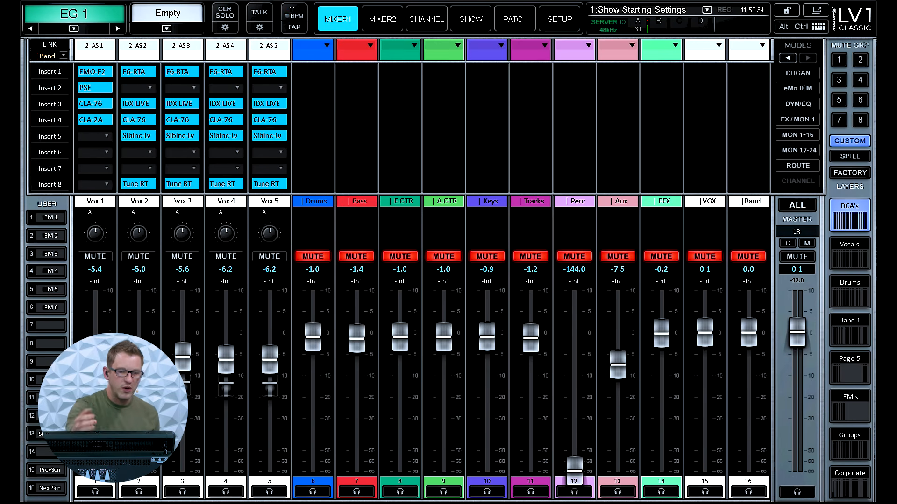
left_click_drag(96, 327, 96, 315)
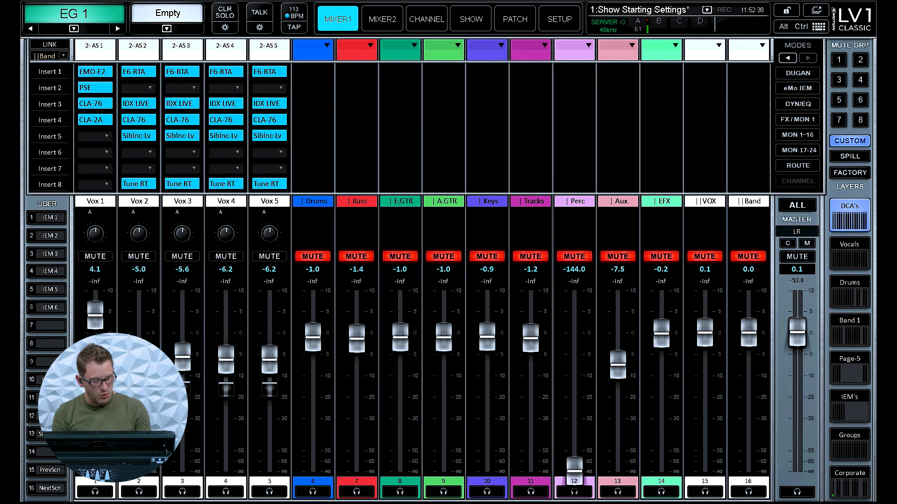
left_click_drag(138, 354, 138, 361)
left_click_drag(182, 357, 182, 361)
left_click_drag(226, 360, 226, 364)
left_click_drag(270, 359, 269, 364)
left_click_drag(400, 337, 399, 322)
left_click_drag(357, 339, 357, 350)
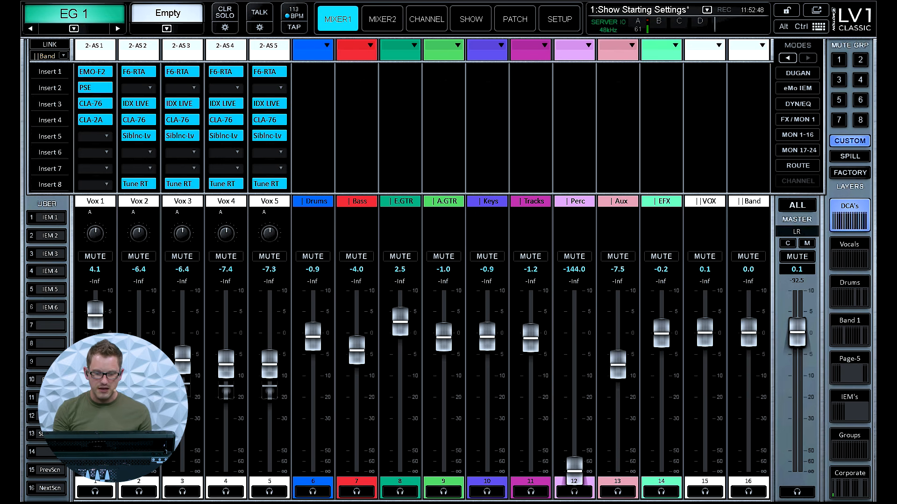
left_click(849, 254)
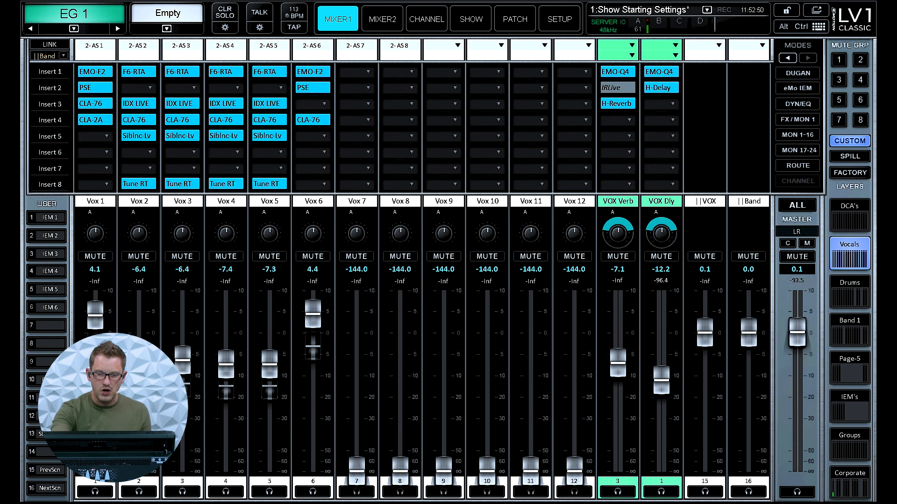
left_click(849, 292)
left_click(849, 254)
left_click(850, 215)
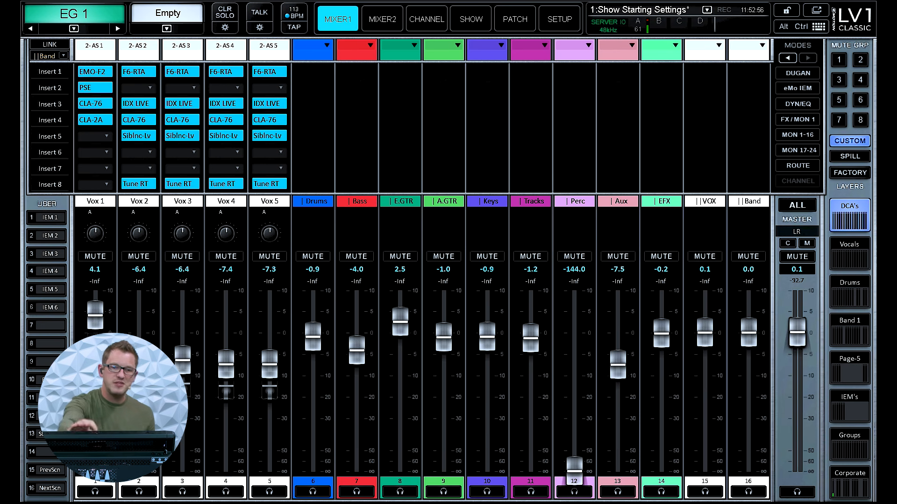
Step: Create a new show scene named "Song 1 [VOX 1 Leads]" from the current mix
left_click(471, 20)
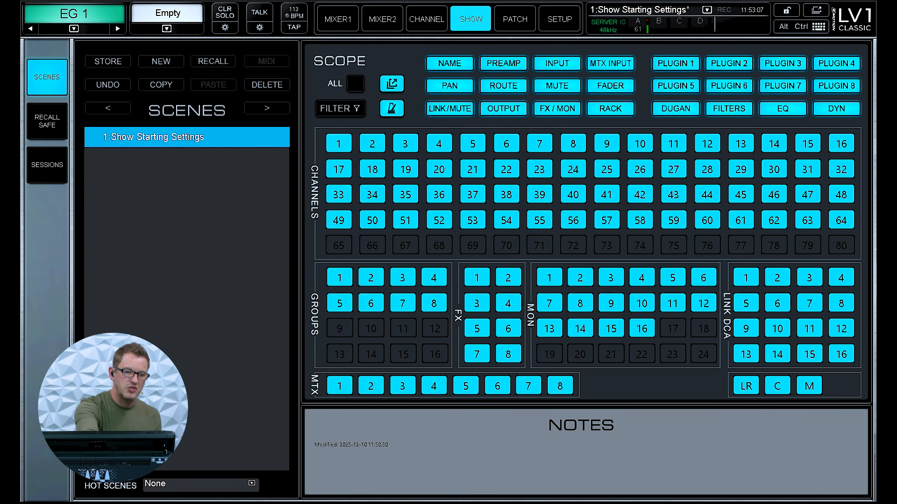
left_click(161, 61)
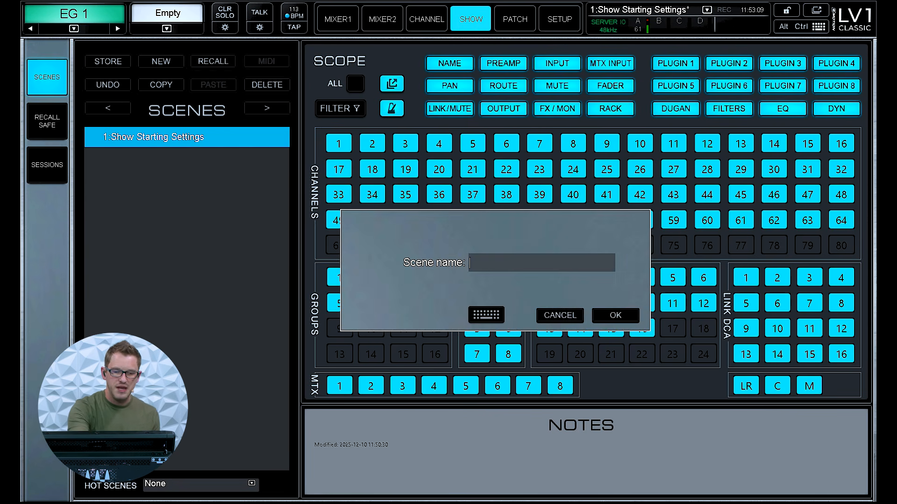
left_click(499, 262)
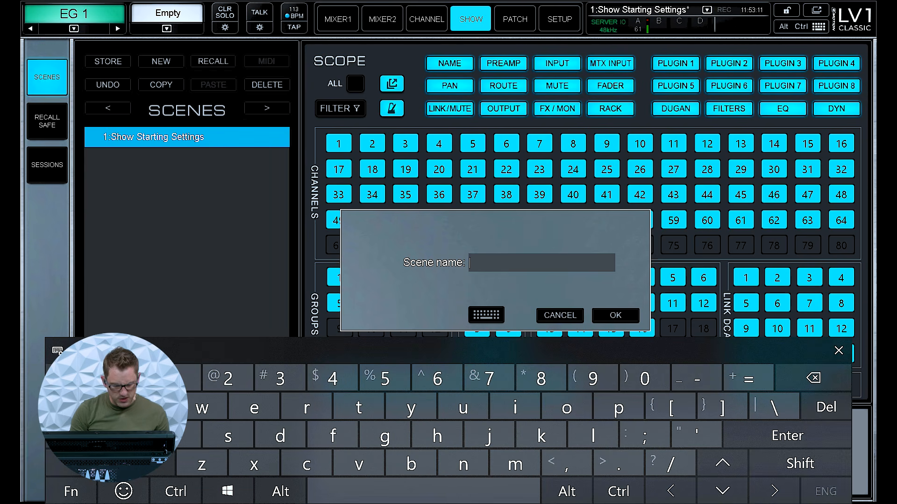
type("Song 1 ")
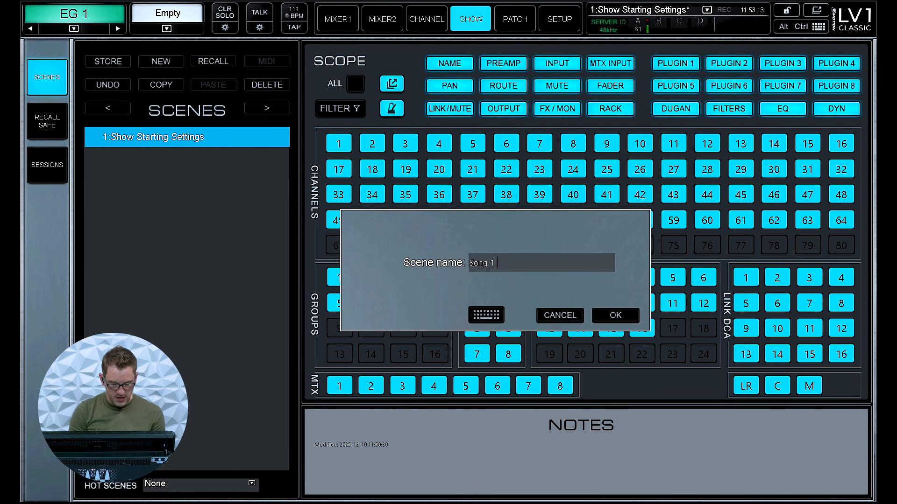
type("[VON")
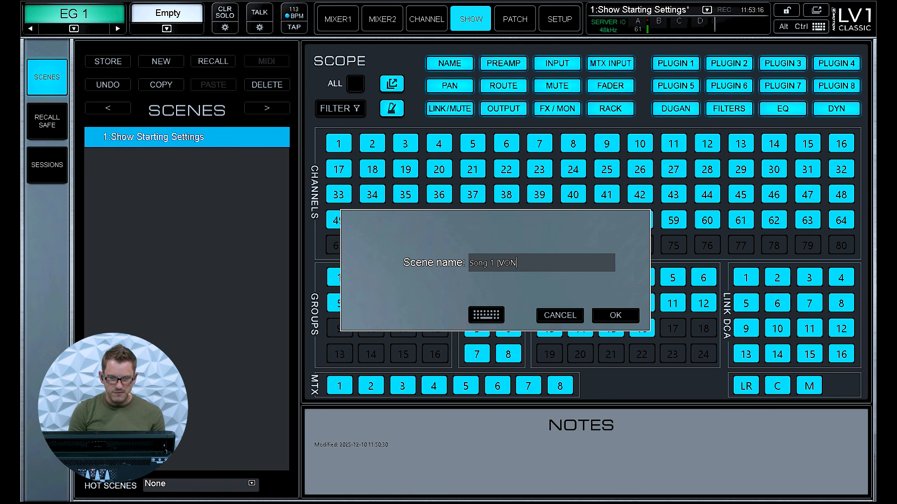
key("BackSpace")
type("X 1 ")
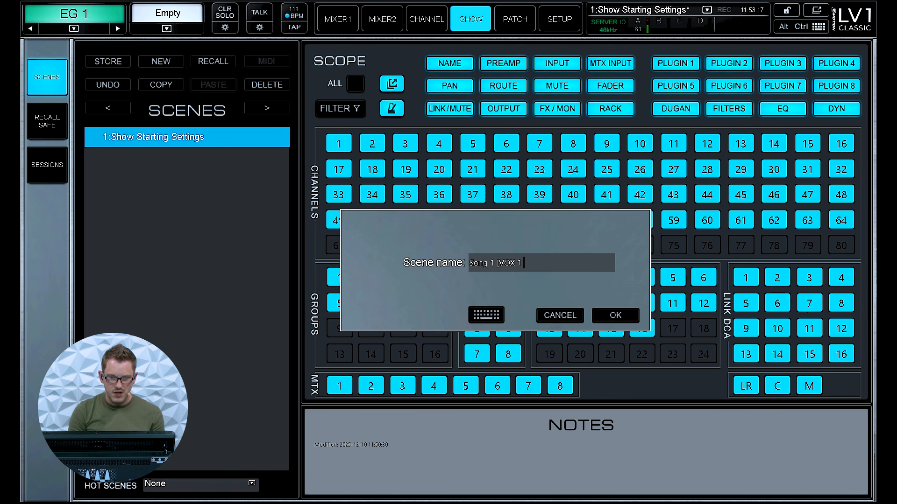
type("Leads]")
key("Return")
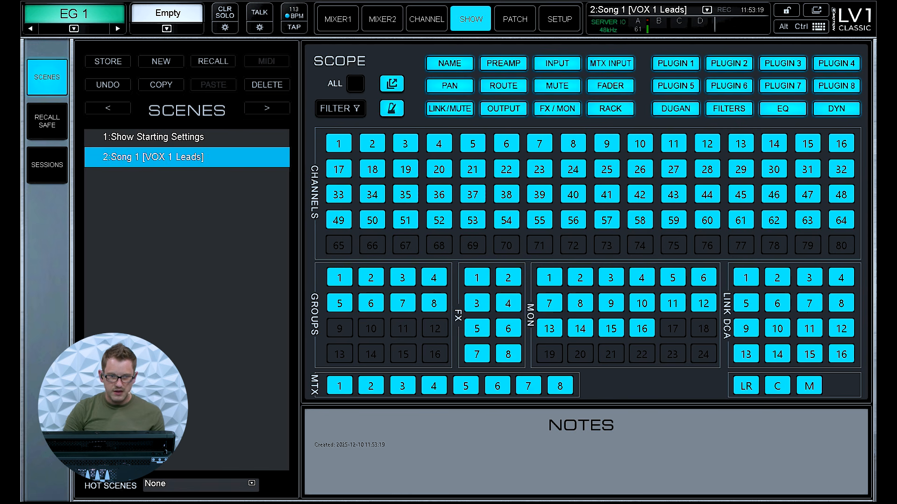
Step: Write "Lead Vocal - Vocal 1" as the first line of the Song 1 scene's notes
left_click(436, 461)
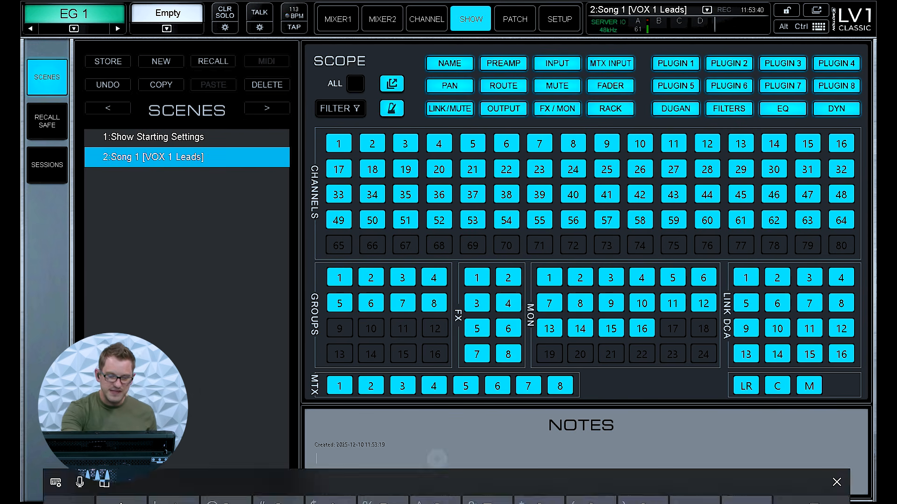
left_click(836, 101)
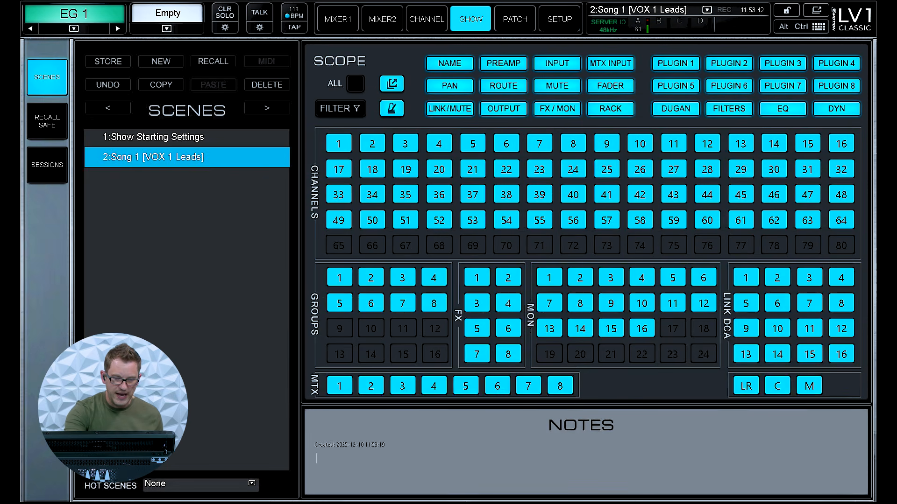
type("Leav")
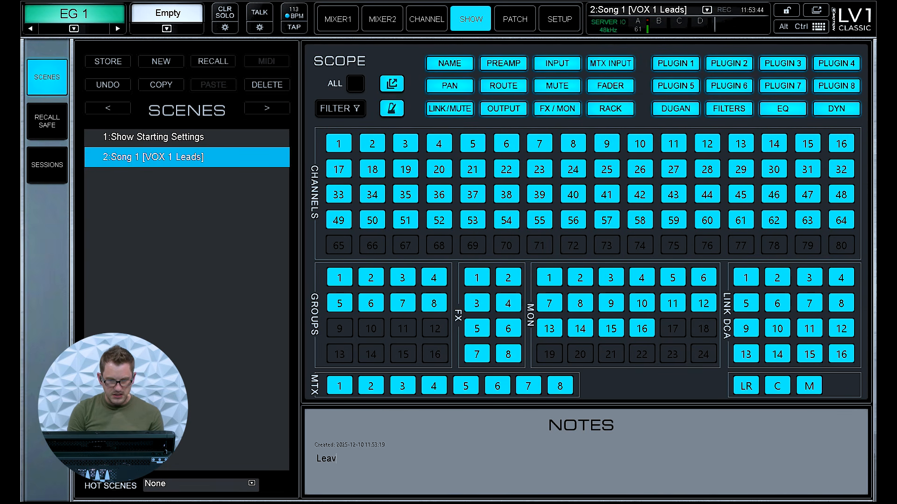
key("BackSpace")
type("d Vocal")
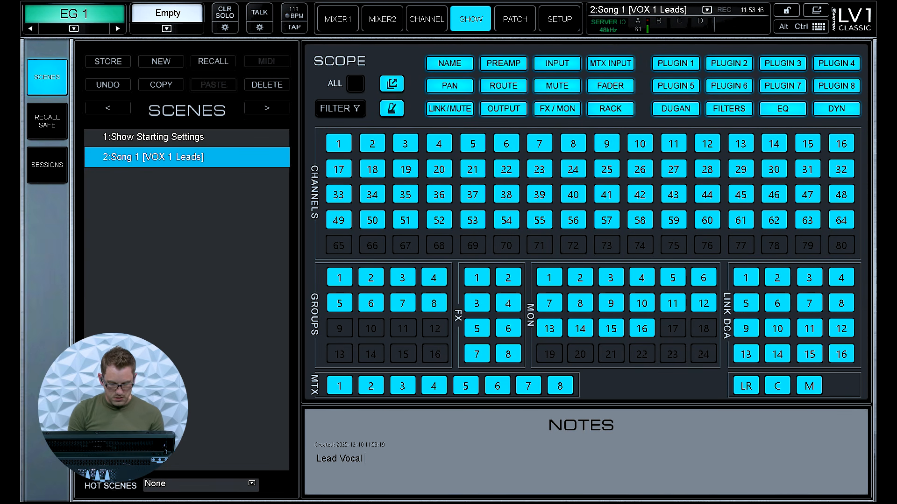
type(" - Vocal 1")
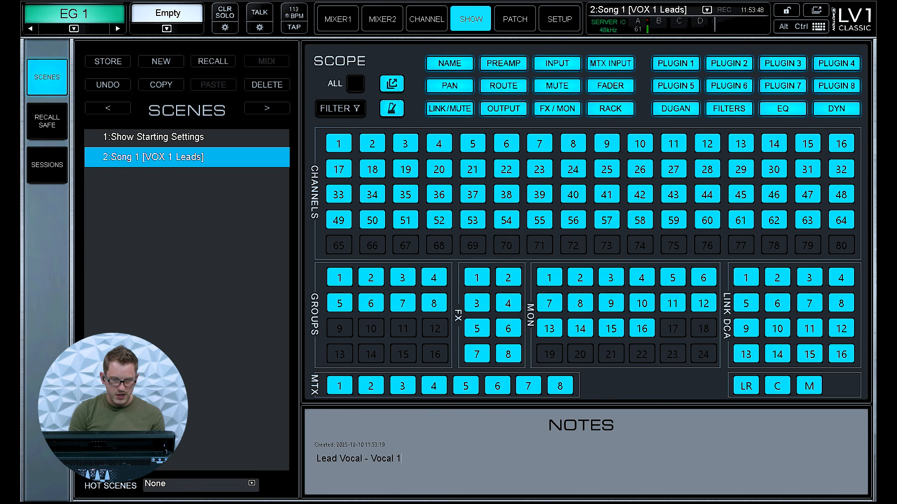
Step: Add the lines "Guitars Up" and "Bass Dnw" to the Song 1 scene's notes
key("Return")
type("Guit")
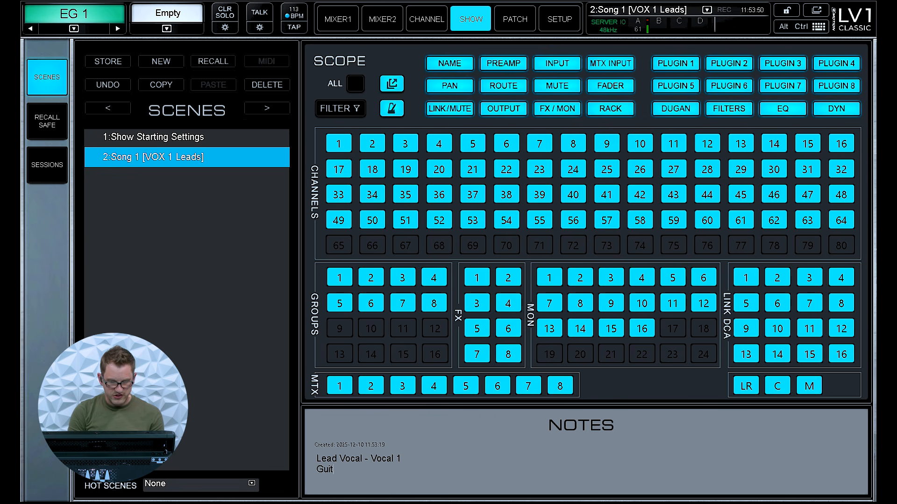
type("ars Up")
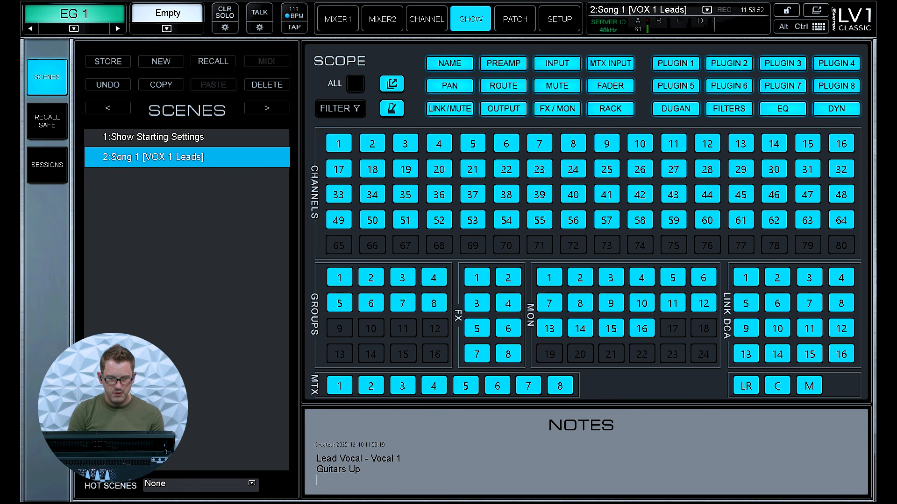
key("Return")
type("Bass Dnw")
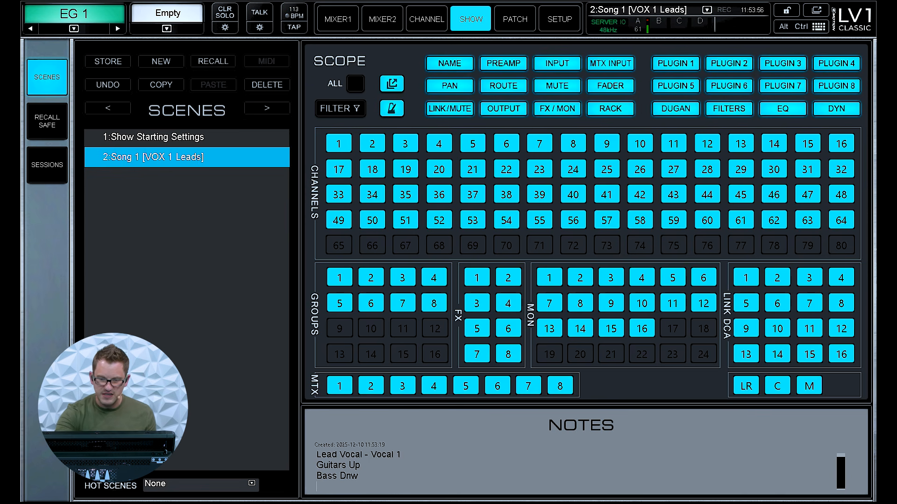
key("Return")
left_click(441, 456)
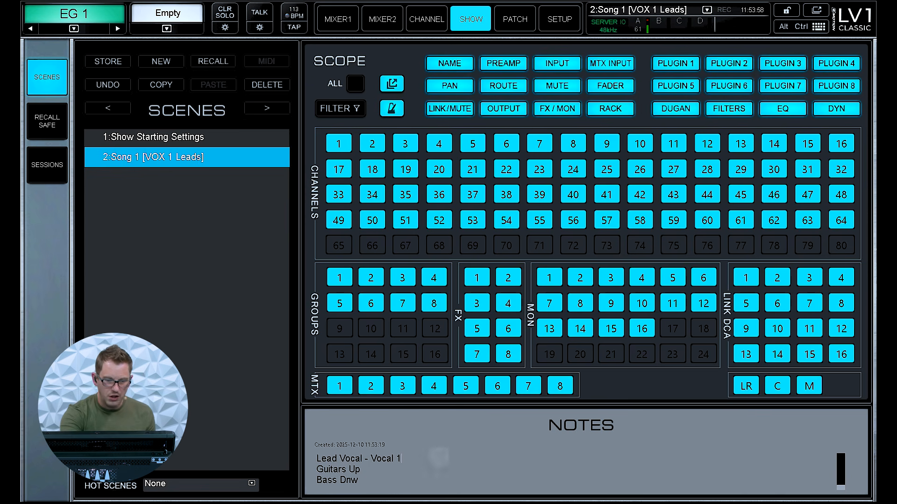
left_click(837, 101)
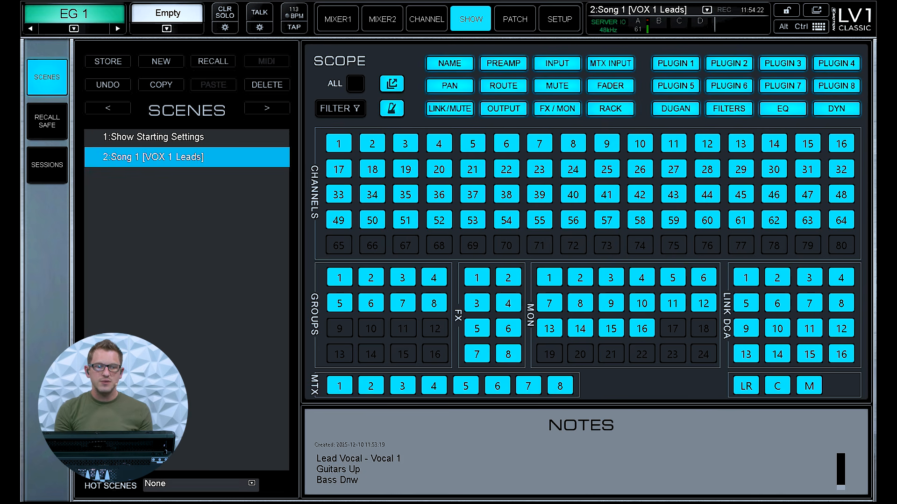
Step: Clear the Song 1 scene's entire scope and include only input channels 1 to 64
left_click(355, 84)
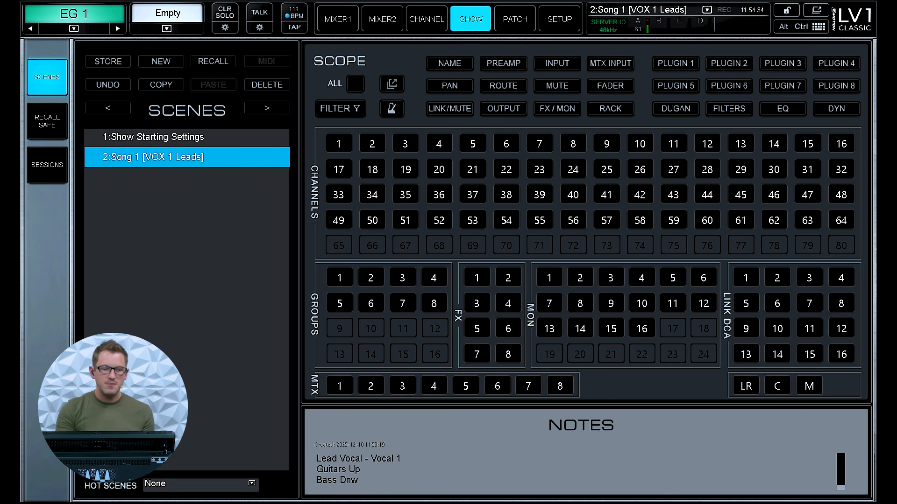
left_click(338, 144)
left_click(372, 144)
left_click(405, 144)
left_click(439, 143)
left_click(472, 144)
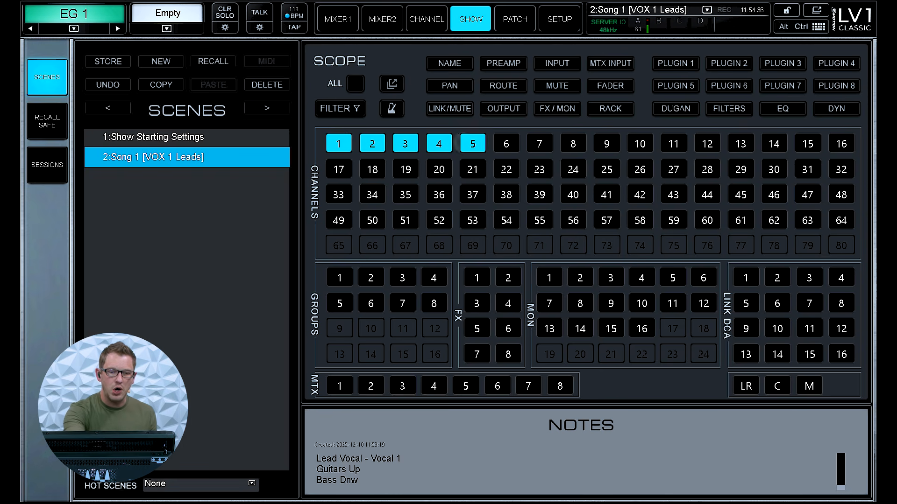
left_click(507, 144)
left_click(540, 144)
left_click(574, 144)
left_click(607, 143)
left_click(640, 144)
left_click(673, 144)
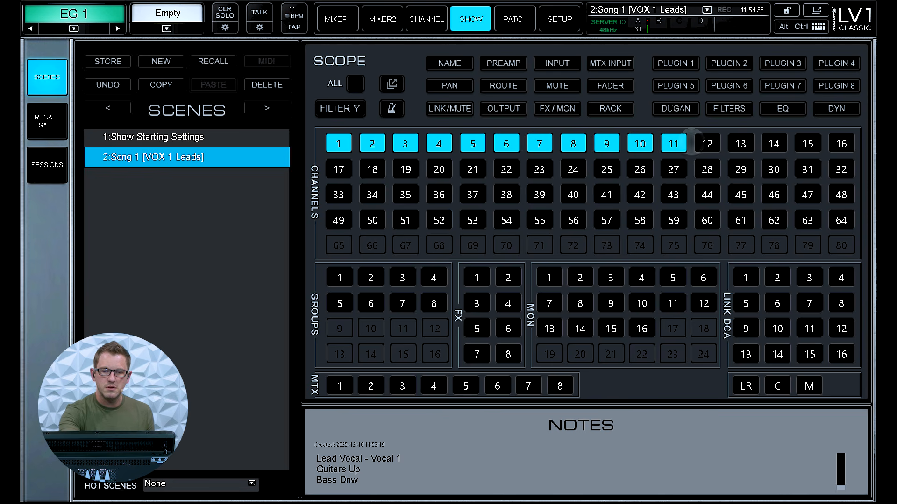
left_click(707, 144)
left_click(741, 144)
left_click(774, 143)
left_click(807, 144)
left_click(841, 143)
left_click(841, 169)
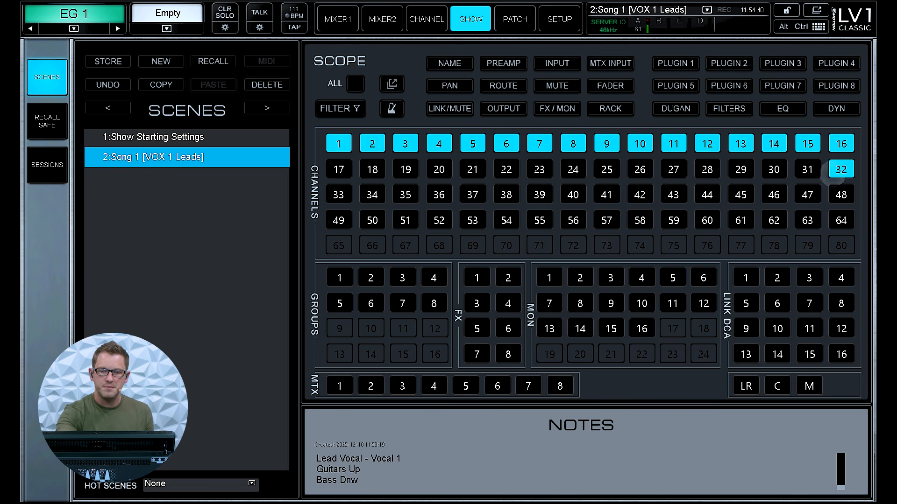
left_click(807, 169)
left_click(774, 169)
left_click(741, 169)
left_click(707, 169)
left_click(673, 169)
left_click(640, 169)
left_click(607, 169)
left_click(574, 169)
left_click(540, 170)
left_click(506, 169)
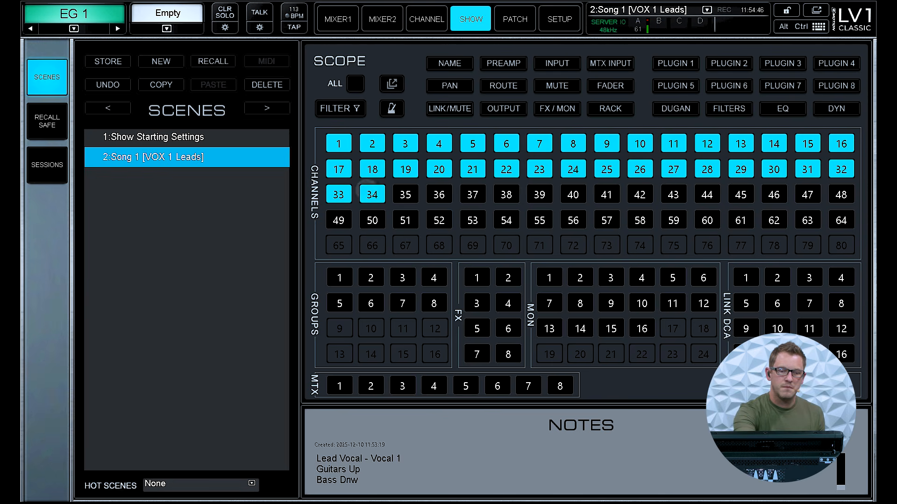
left_click(540, 195)
left_click(673, 194)
left_click(708, 194)
left_click(840, 194)
left_click(841, 220)
left_click(707, 220)
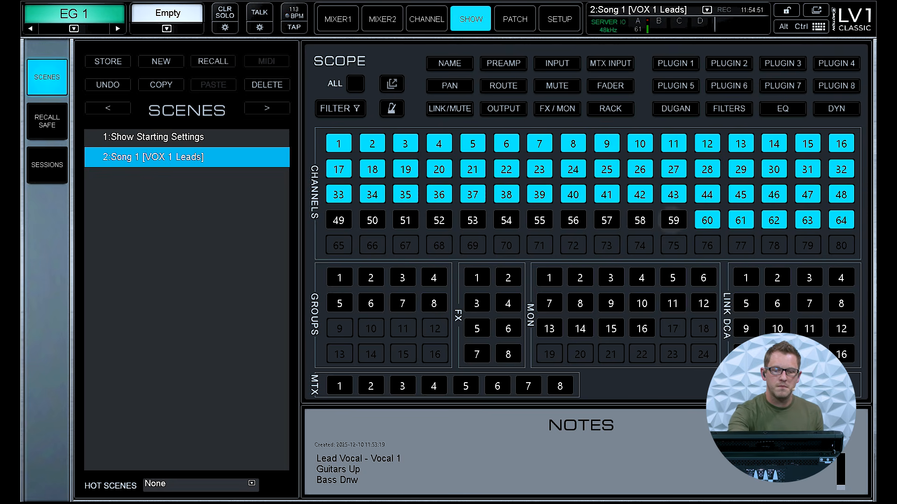
left_click(673, 220)
left_click(539, 220)
left_click(506, 220)
left_click(473, 220)
left_click(439, 220)
left_click(405, 220)
left_click(371, 220)
left_click(338, 220)
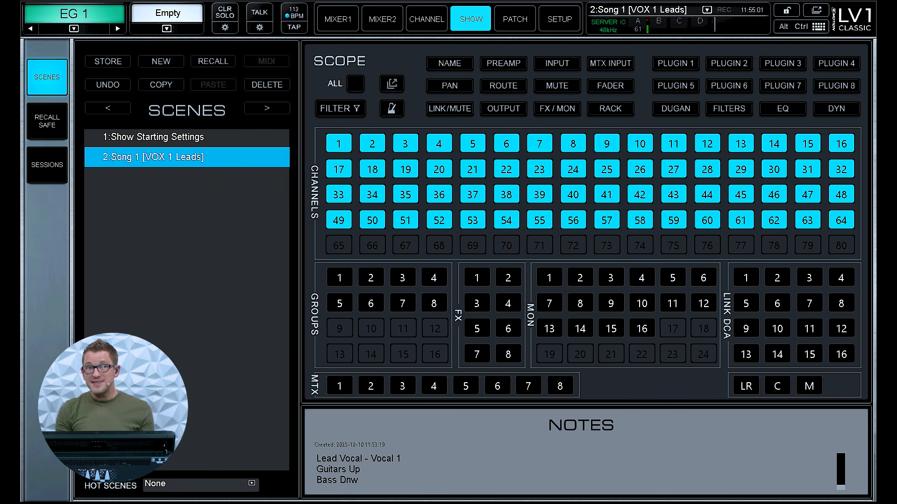
Step: Include groups 1 to 8 in the Song 1 scene's scope
left_click(339, 277)
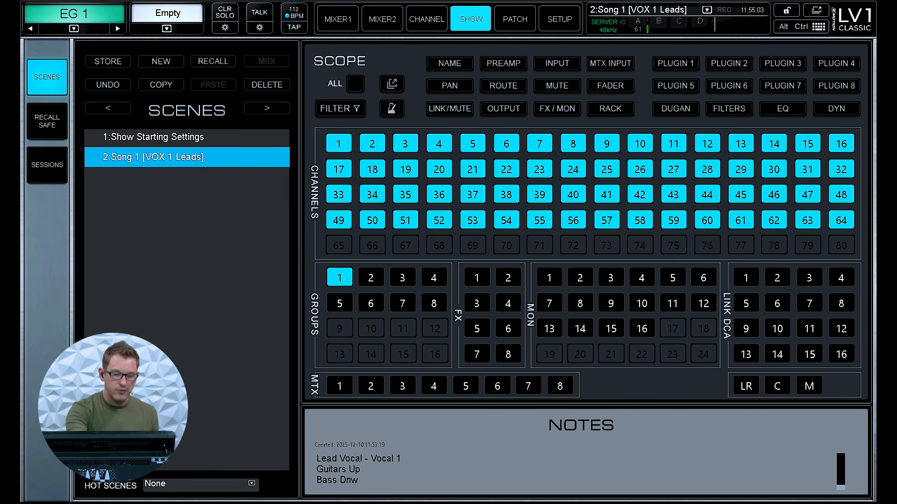
left_click(370, 277)
left_click(402, 277)
left_click(433, 278)
left_click(339, 304)
left_click(371, 304)
left_click(403, 303)
left_click(433, 303)
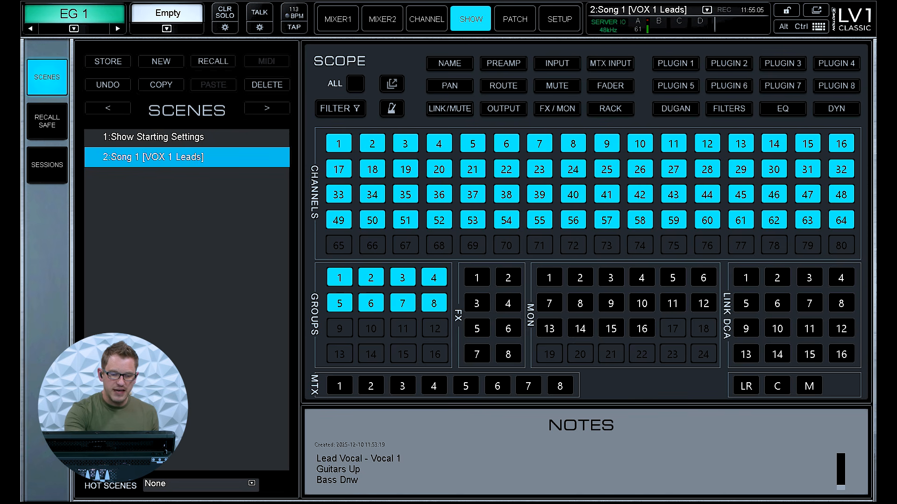
Step: Include FX 1 to 8 in the Song 1 scene's scope
left_click(476, 277)
left_click(508, 278)
left_click(476, 303)
left_click(508, 303)
left_click(476, 329)
left_click(508, 328)
left_click(476, 354)
left_click(508, 354)
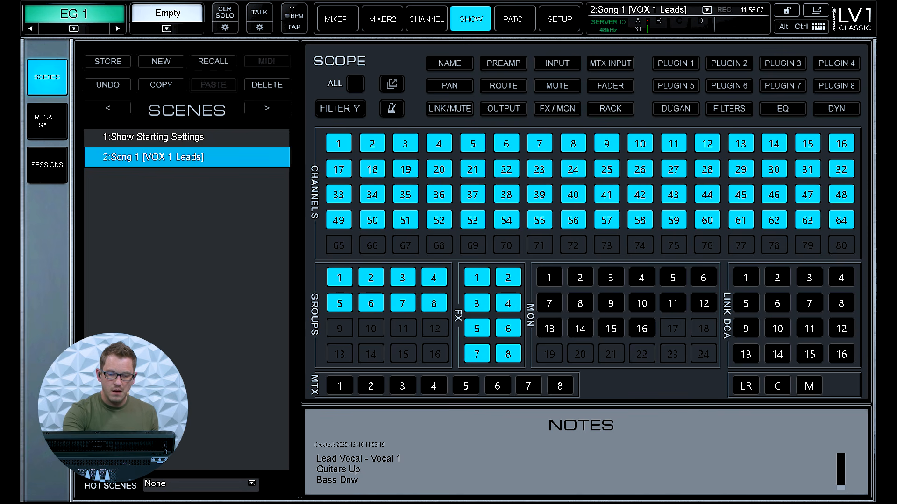
Step: Include monitor sends 1 to 8 in the Song 1 scene's scope
left_click(549, 277)
left_click(580, 278)
left_click(611, 277)
left_click(642, 278)
left_click(673, 277)
left_click(703, 278)
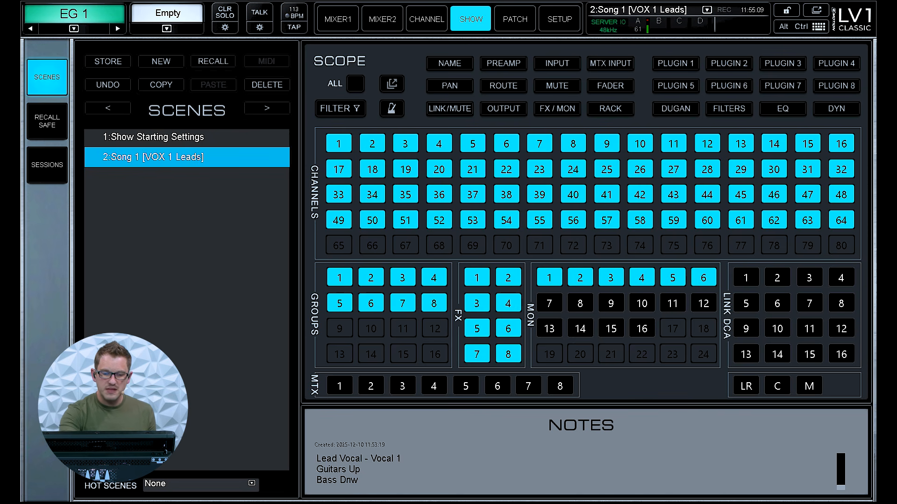
left_click(549, 303)
left_click(580, 304)
Step: Include all Link DCAs, 1 to 16, in the Song 1 scene's scope
left_click(746, 278)
left_click(841, 277)
left_click(746, 303)
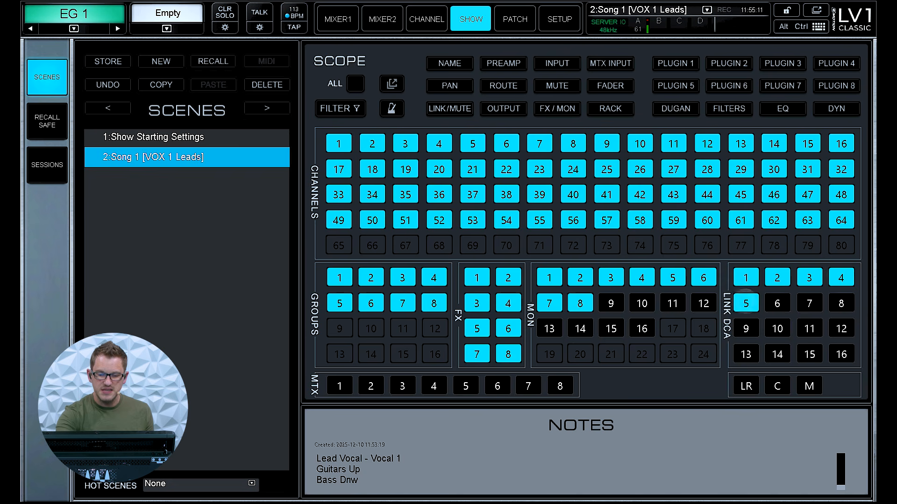
left_click(777, 303)
left_click(810, 303)
left_click(841, 303)
left_click(746, 328)
left_click(778, 328)
left_click(809, 329)
left_click(841, 328)
left_click(746, 354)
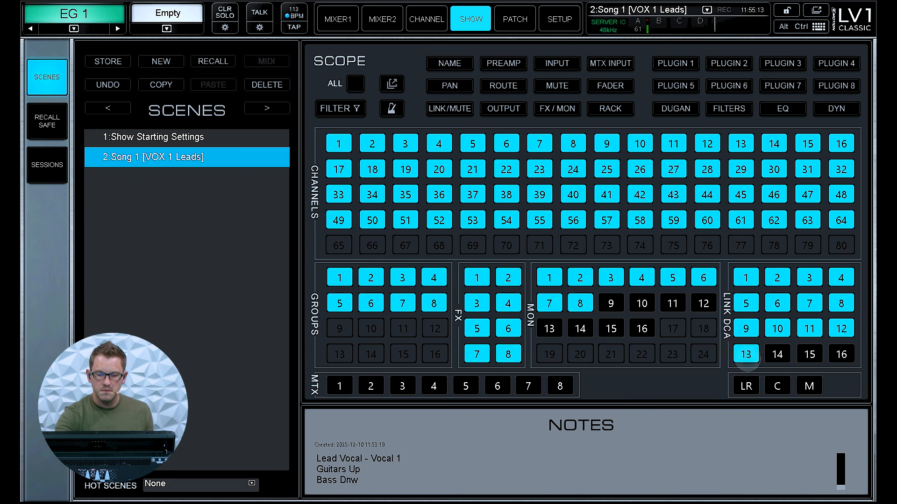
left_click(777, 354)
left_click(809, 354)
left_click(841, 354)
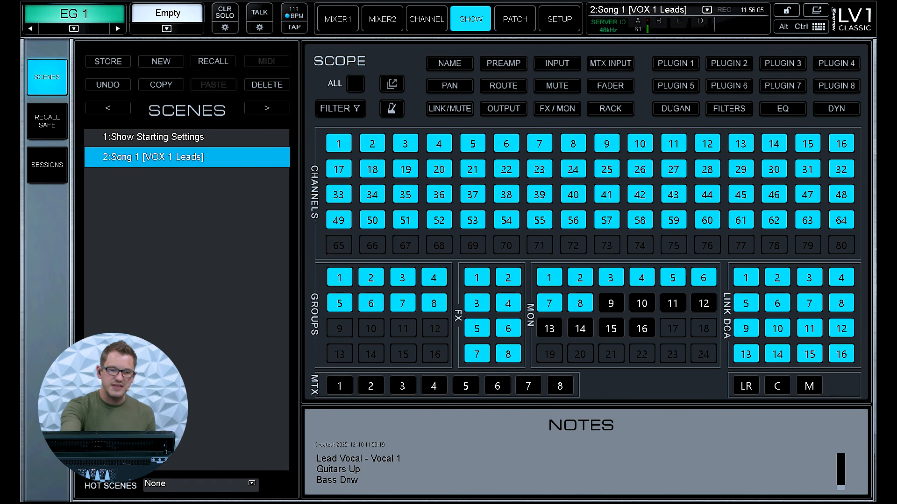
Step: Limit the Song 1 scene's recall parameters to pan, mute and fader, and store the scene
left_click(450, 86)
left_click(557, 86)
left_click(610, 86)
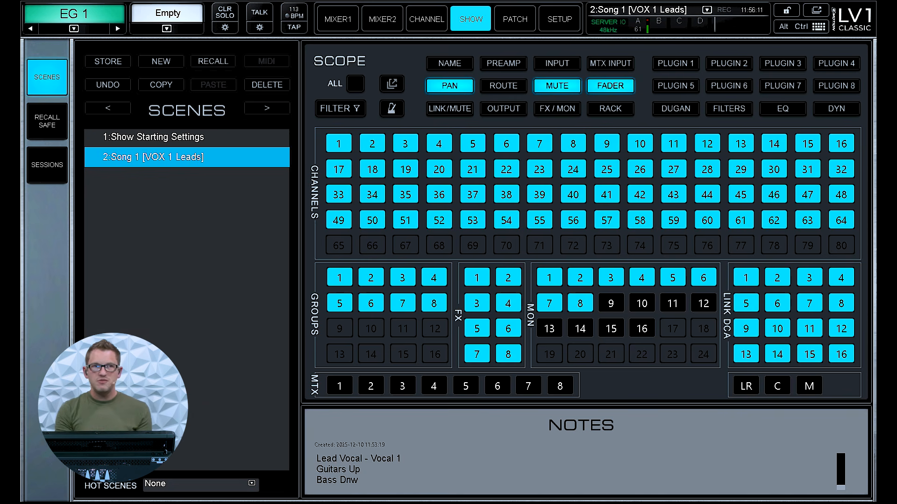
left_click(108, 61)
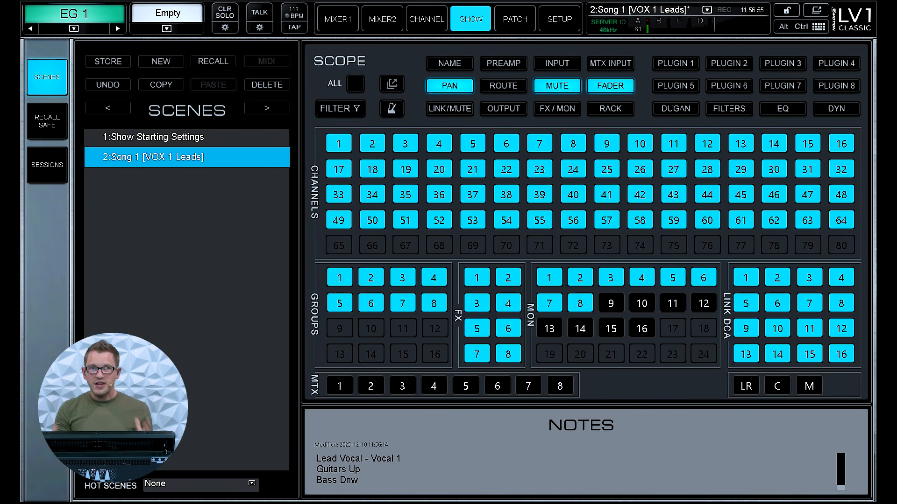
Step: Create a new scene named "Song 2 [VOX 2 Leads]"
left_click(161, 62)
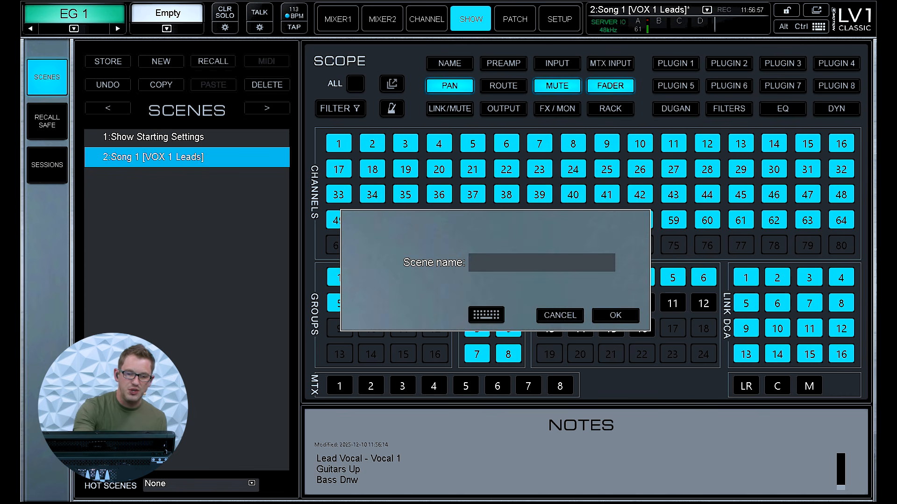
type("Song")
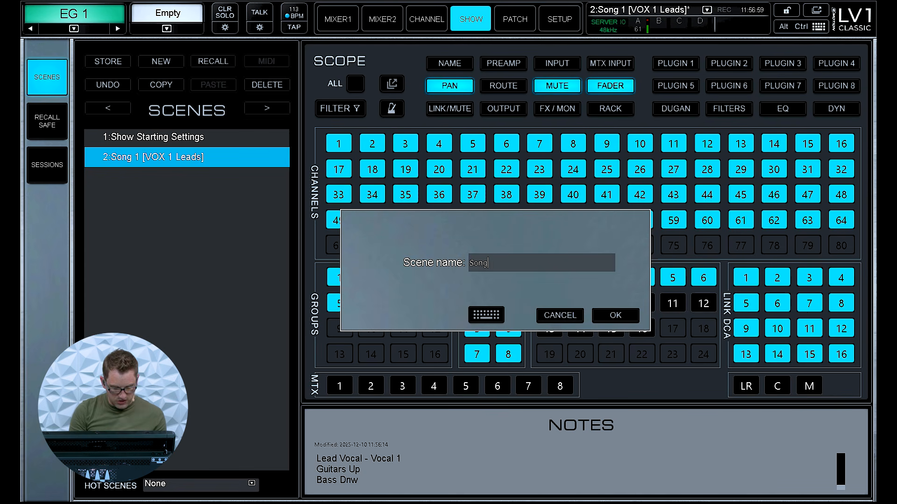
type(" 2 [VOX 2 Leads]")
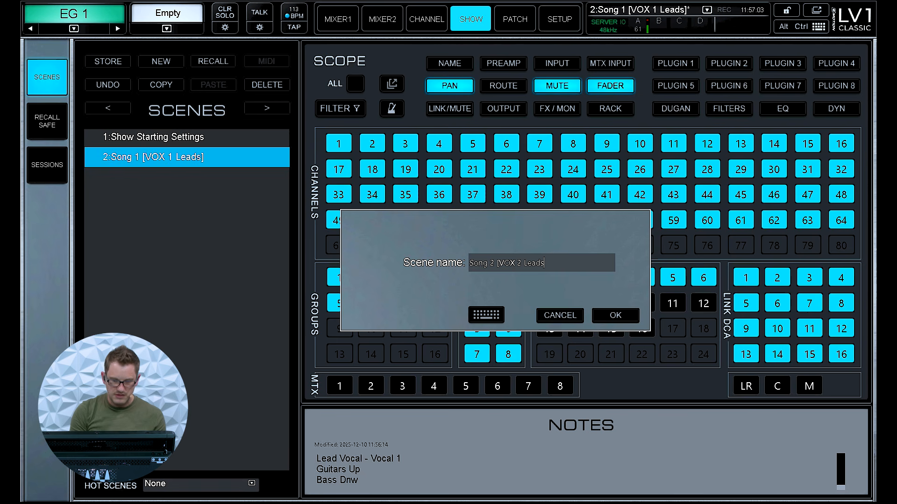
key("Return")
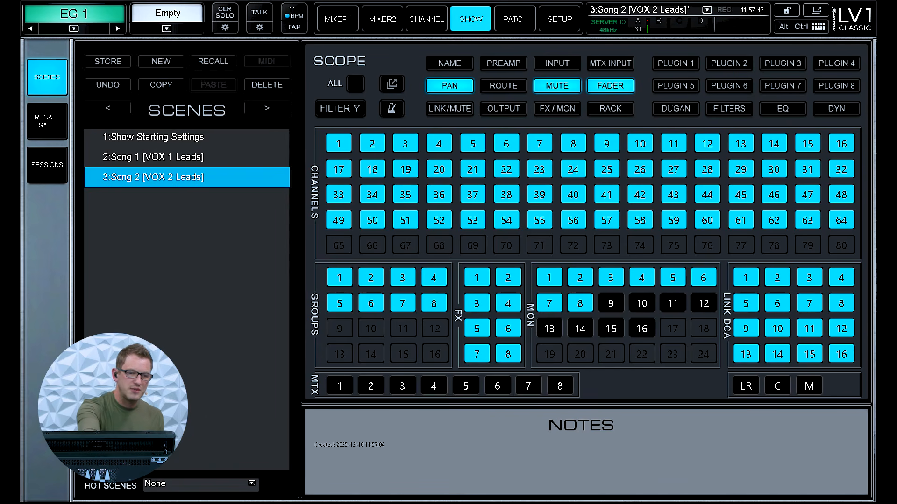
Step: Create a new scene named "Song 3 [VOX 1+2 Leads]"
left_click(161, 61)
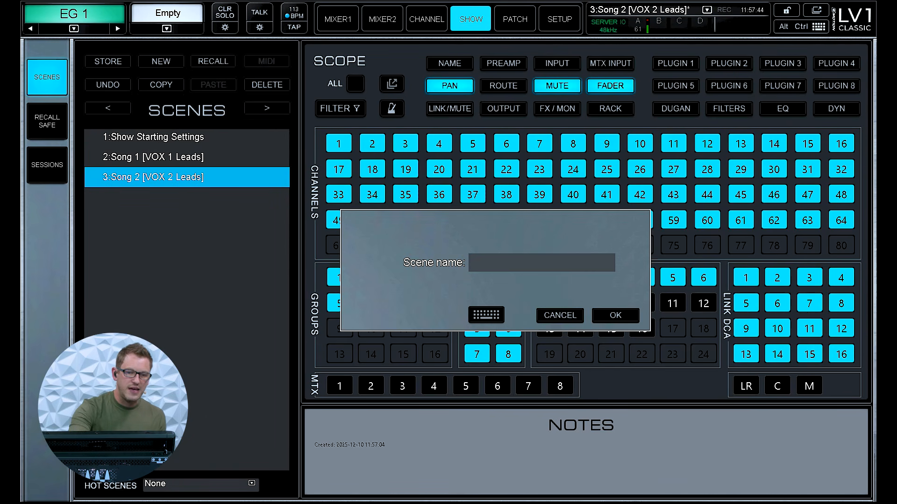
type("Song ")
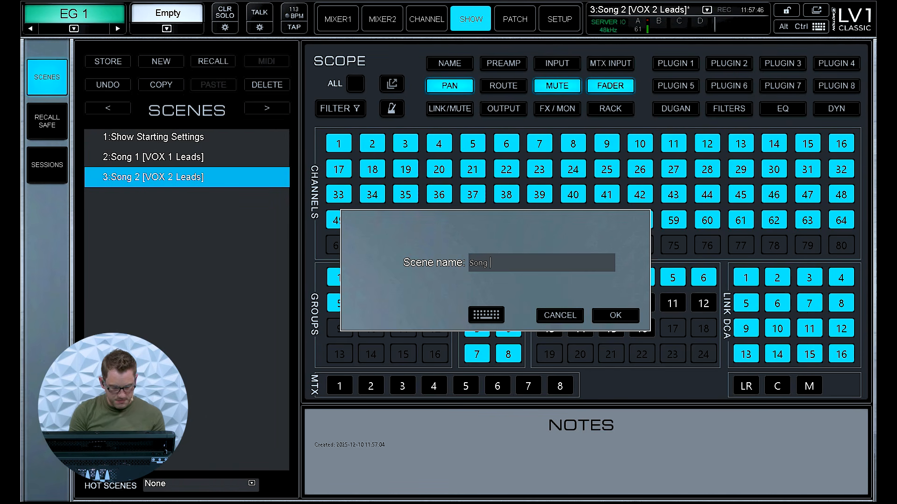
type("3 [VO")
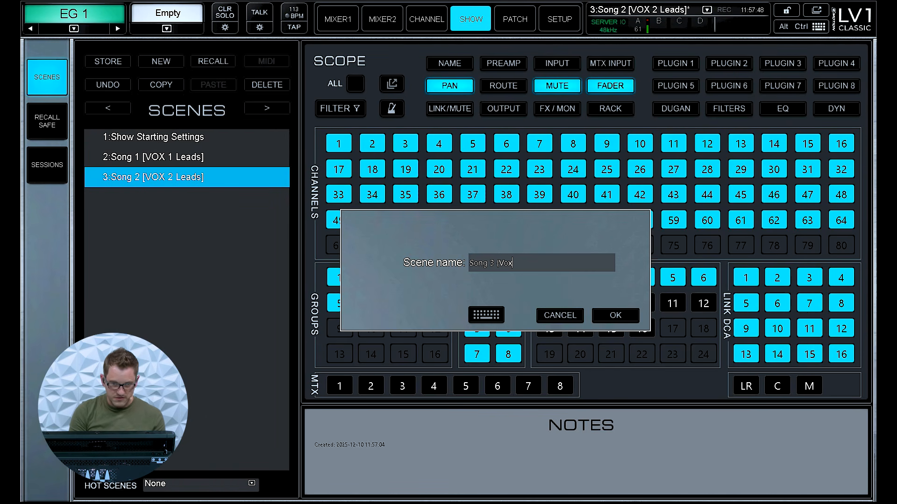
type("X 1q")
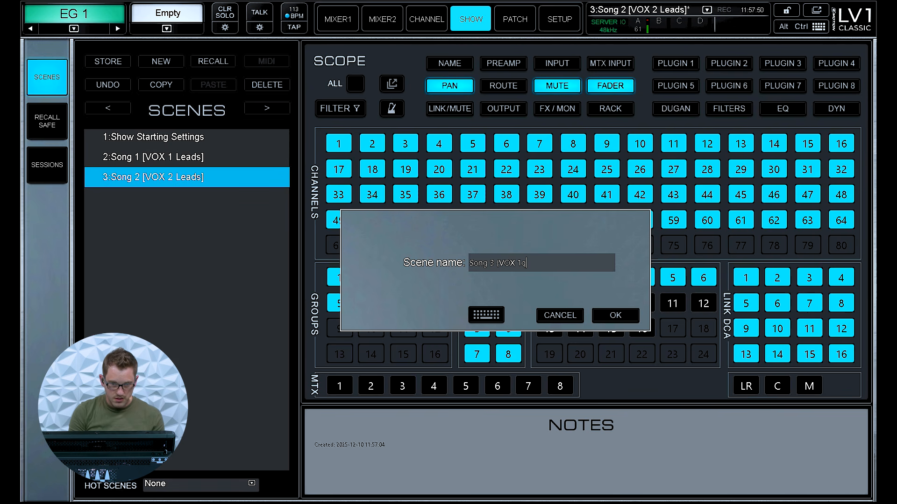
key("BackSpace")
type("+2 Leads]")
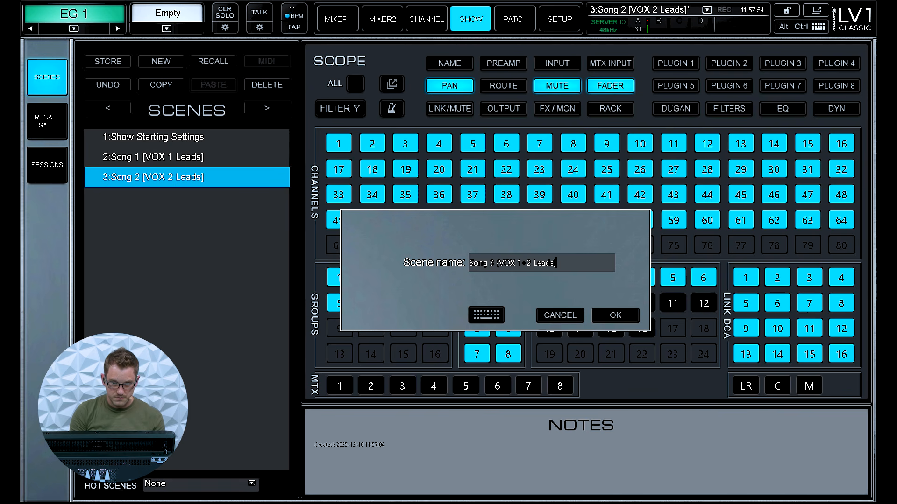
key("Return")
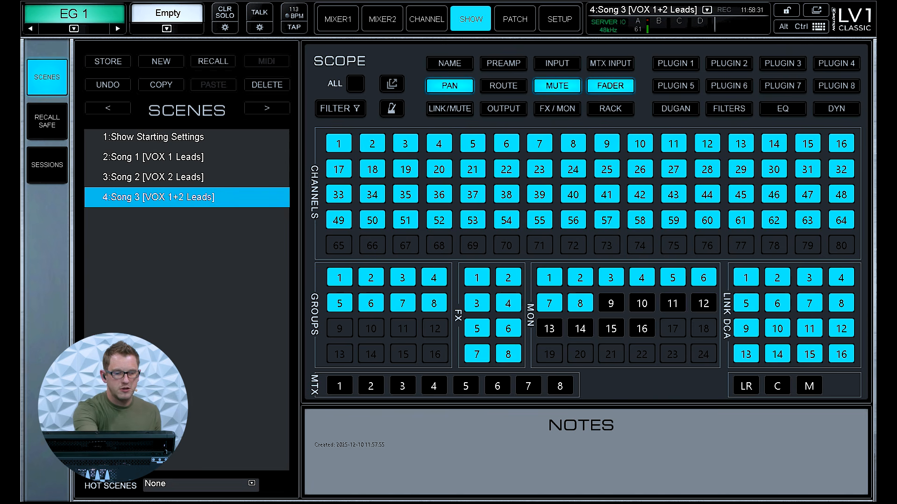
Step: Compare the scope and notes of the Song 2, Song 1, Show Starting Settings and Song 3 scenes
left_click(220, 176)
left_click(218, 154)
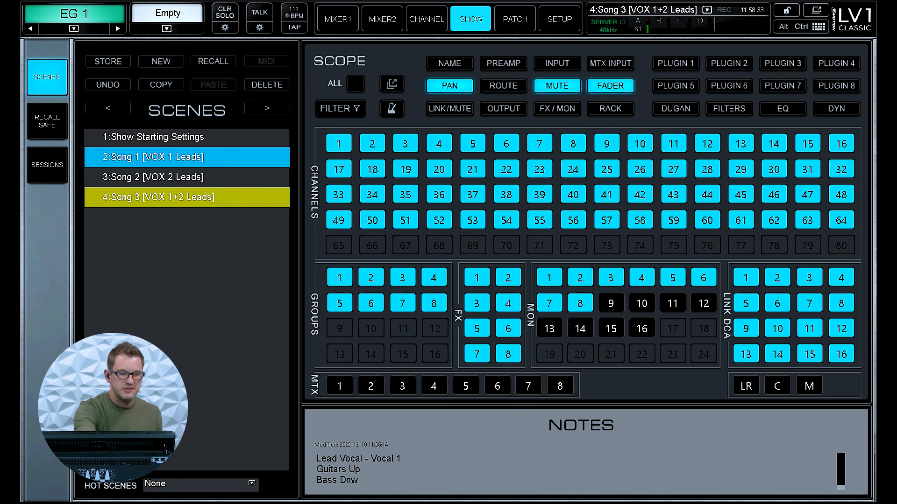
left_click(215, 136)
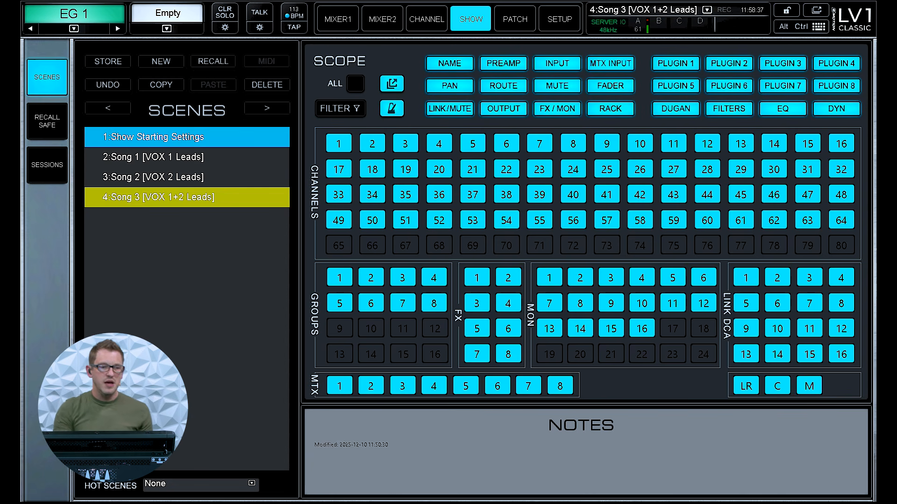
left_click(230, 196)
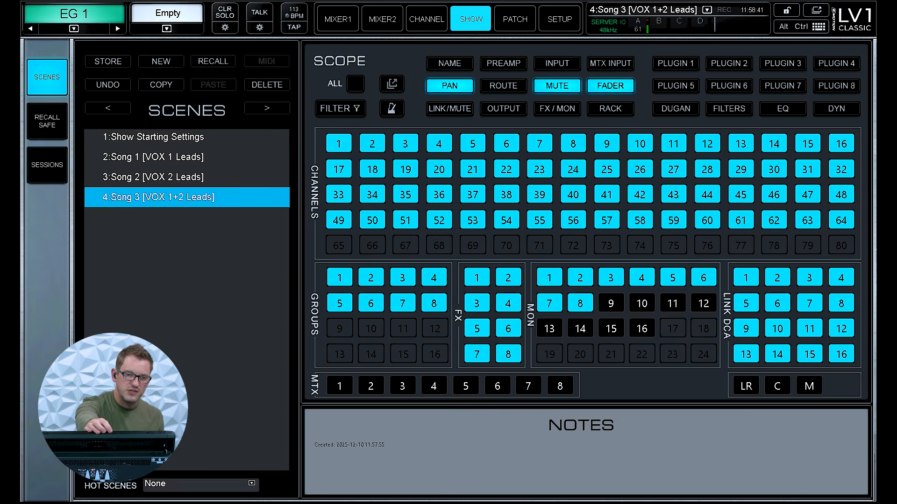
Step: Recall the Show Starting Settings scene while viewing the Mixer 1 faders
left_click(337, 19)
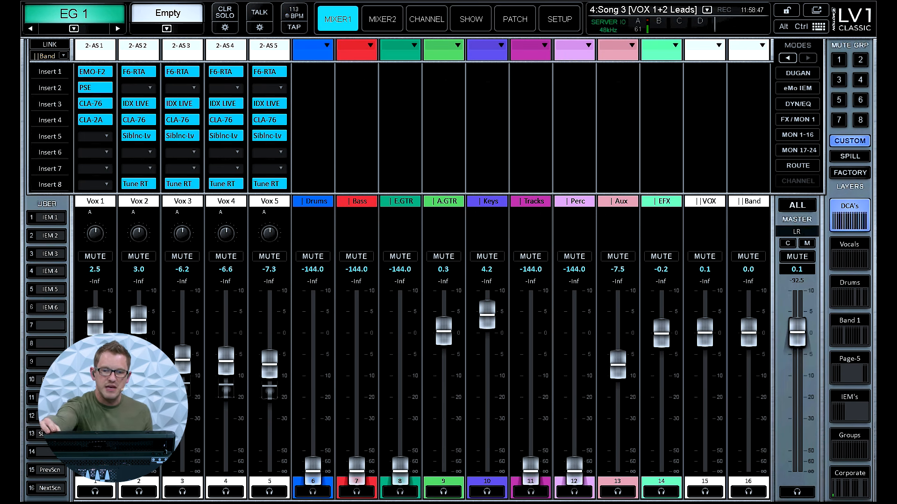
left_click(706, 9)
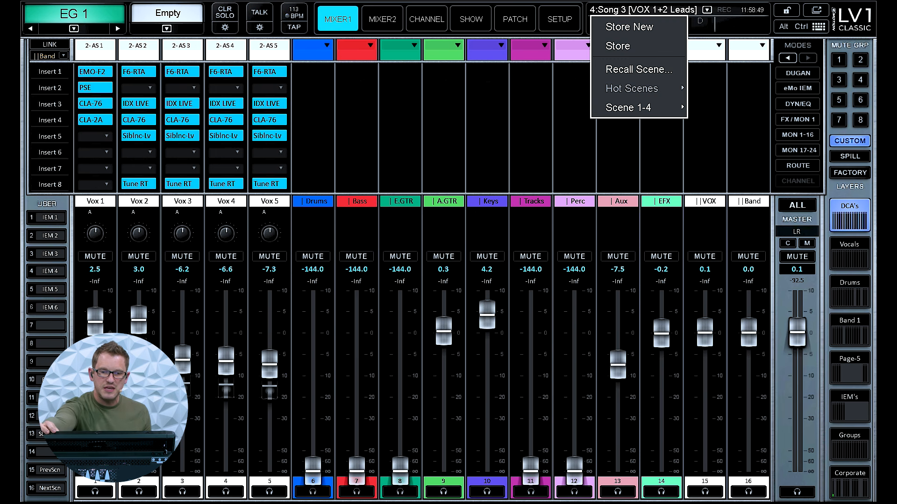
left_click(719, 69)
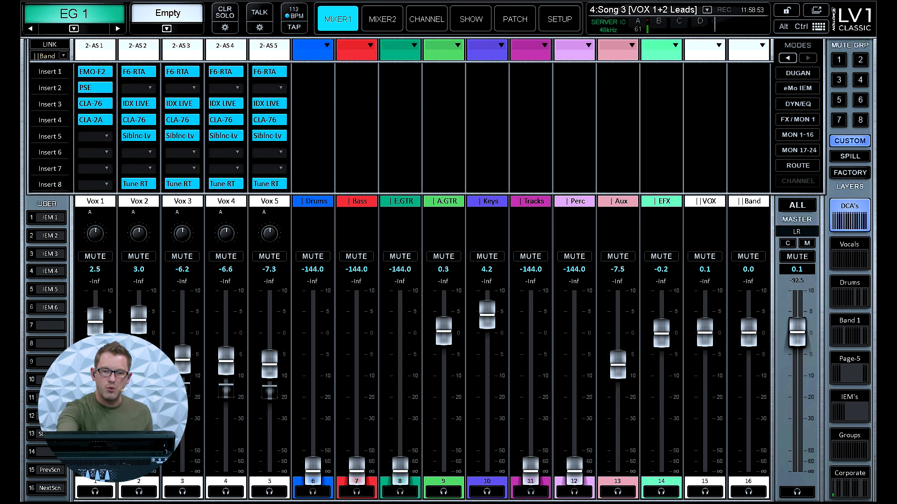
left_click(706, 10)
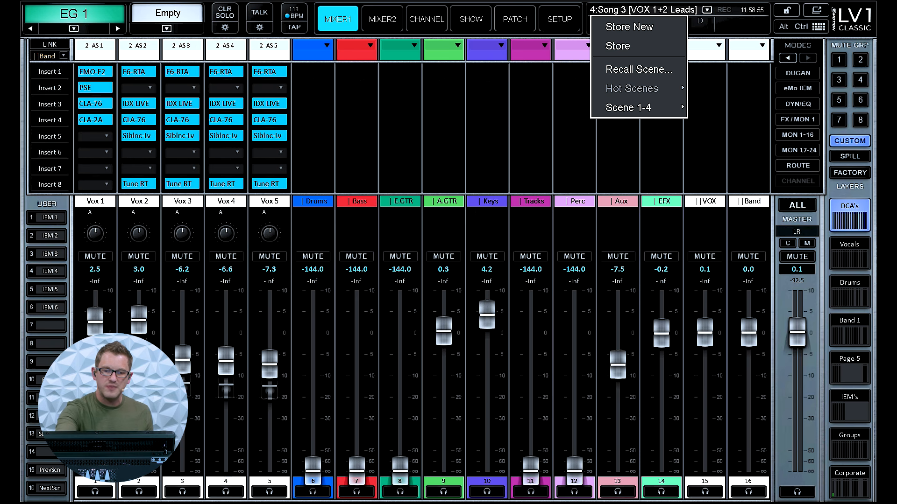
left_click(637, 108)
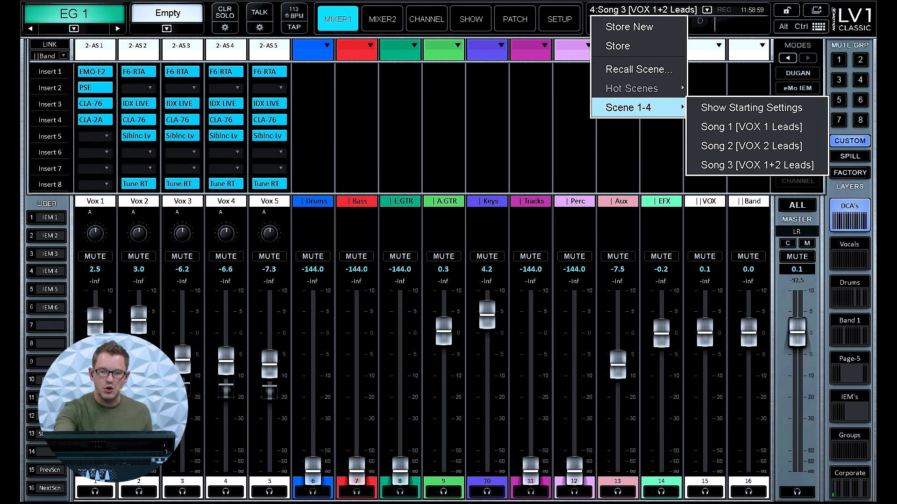
left_click(751, 107)
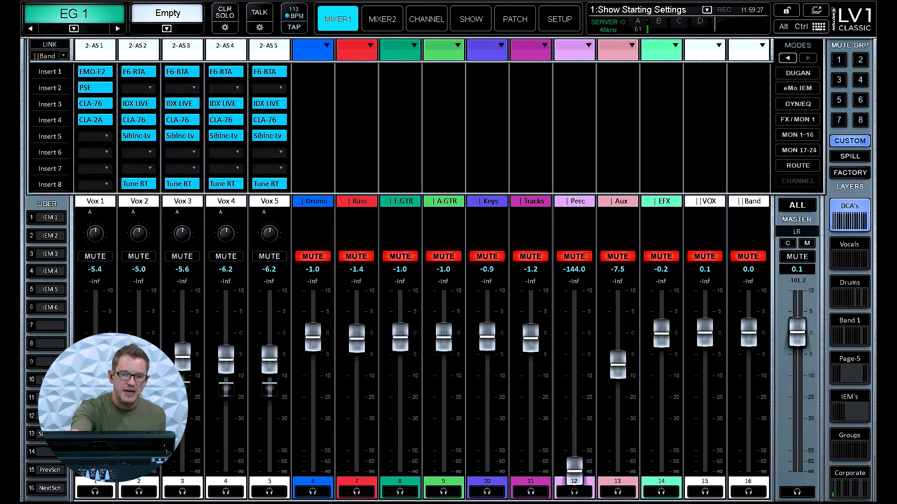
Step: Assign the Previous Scene function to user key 15 and Next Scene to user key 16
left_click(559, 19)
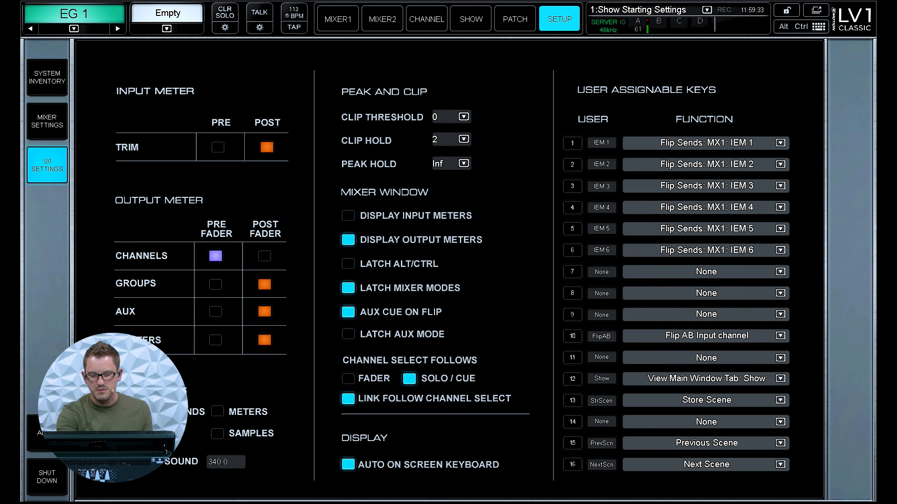
left_click(744, 439)
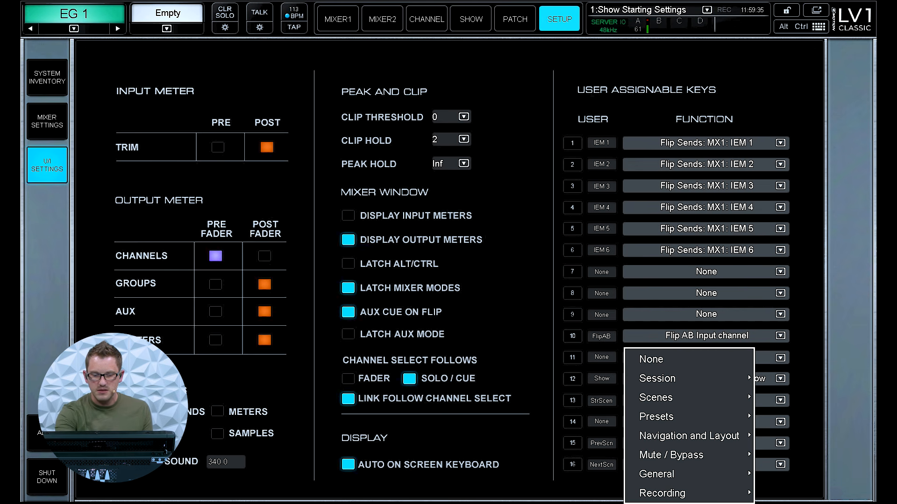
left_click(688, 398)
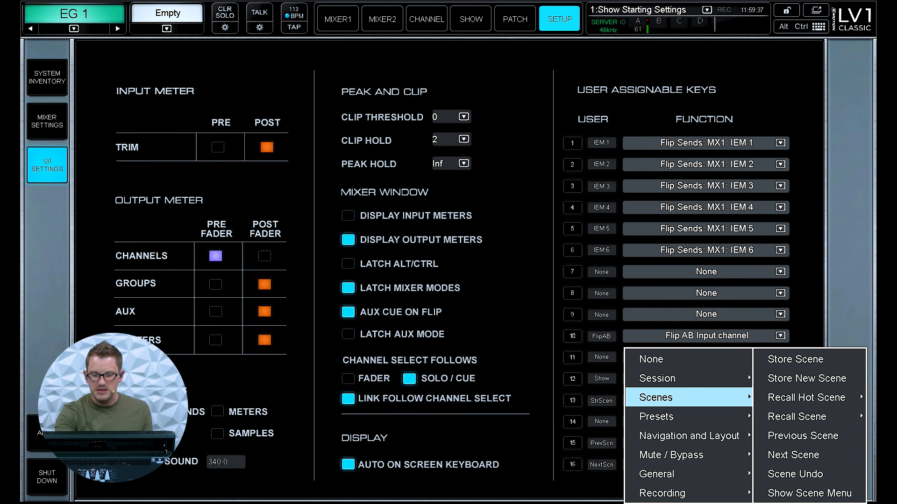
left_click(832, 434)
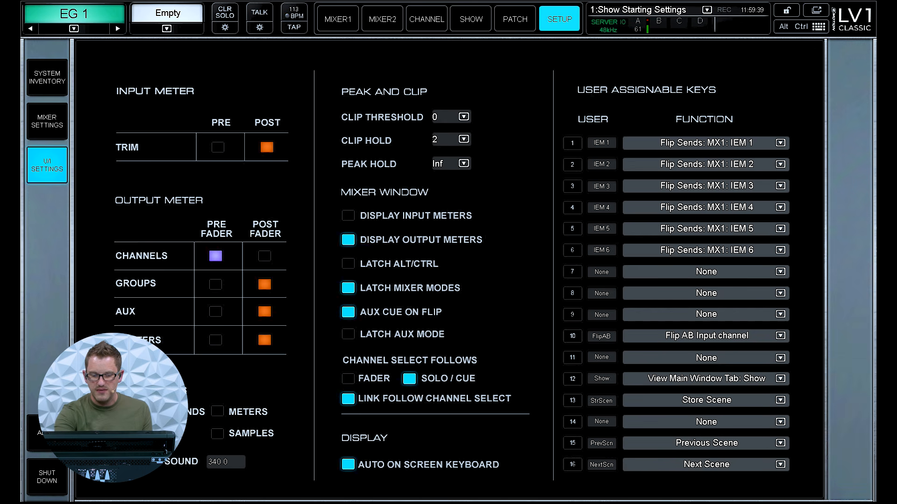
left_click(728, 465)
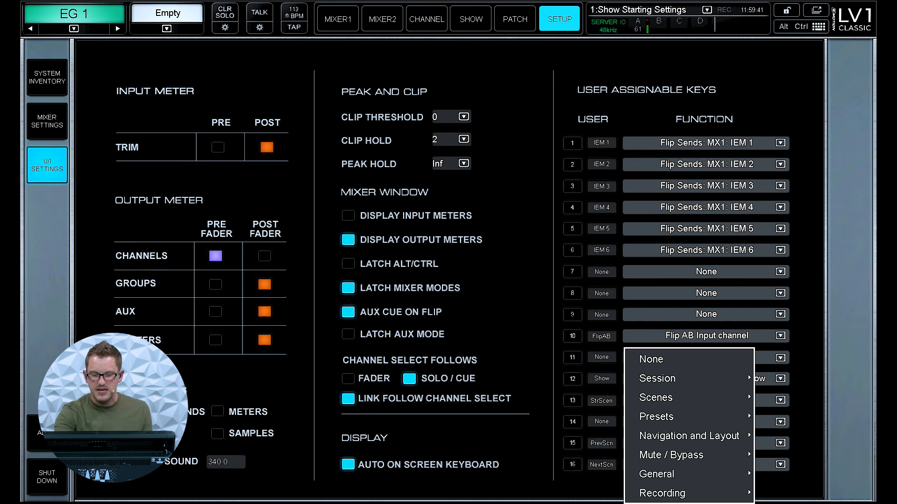
left_click(656, 397)
left_click(832, 454)
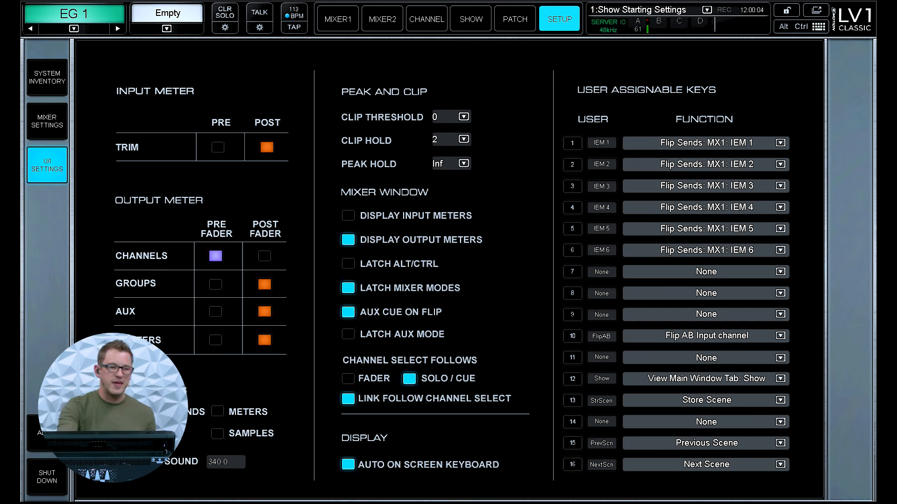
Step: Review the scene functions available for the Classic Faders shortcut 1, keep it unchanged, and return to the Mixer 1 view
left_click(47, 77)
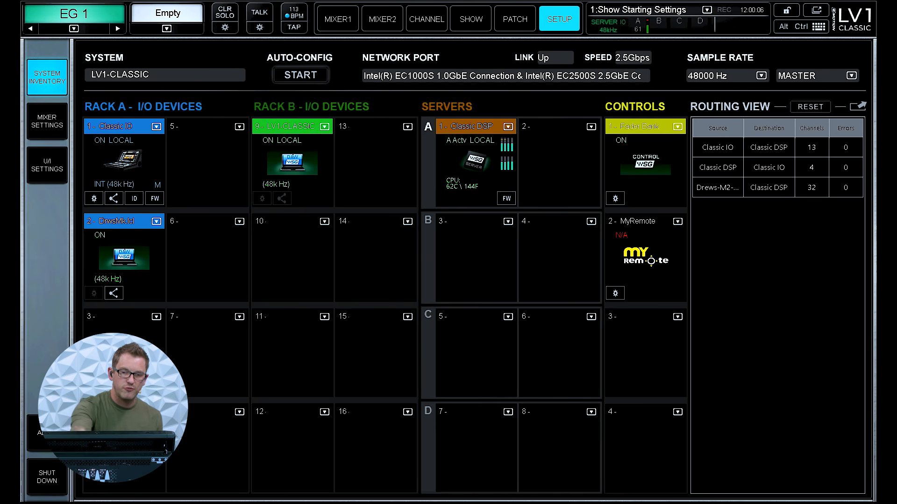
left_click(615, 198)
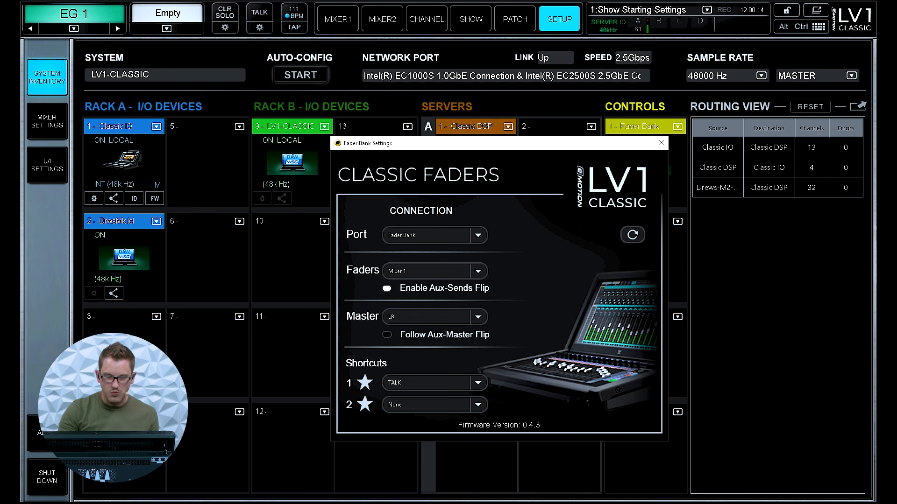
left_click(477, 383)
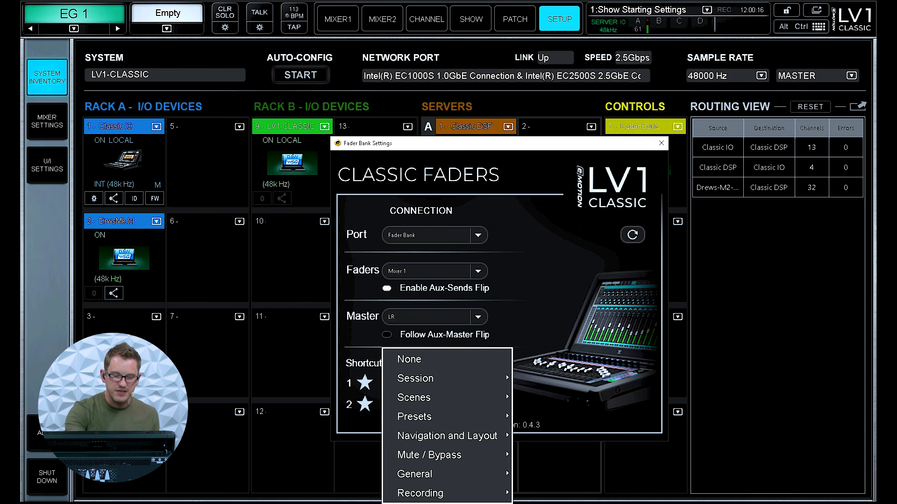
mouse_move(438, 397)
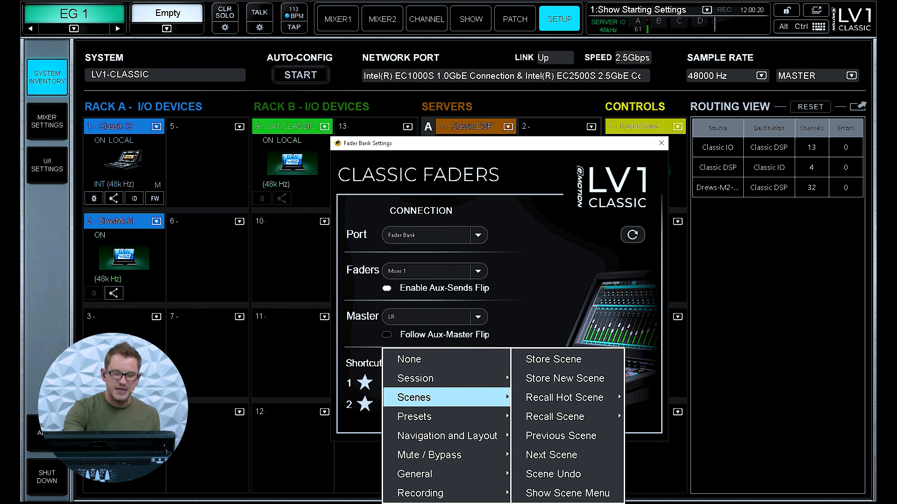
key("Escape")
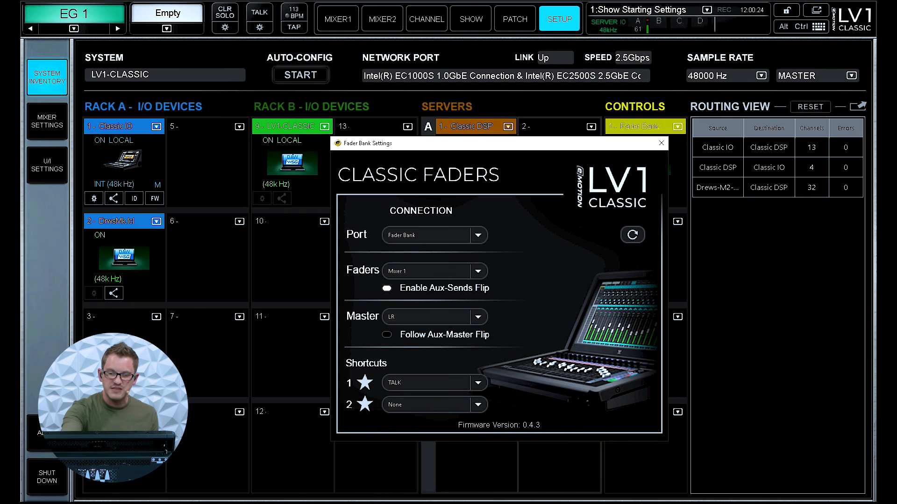
left_click(662, 144)
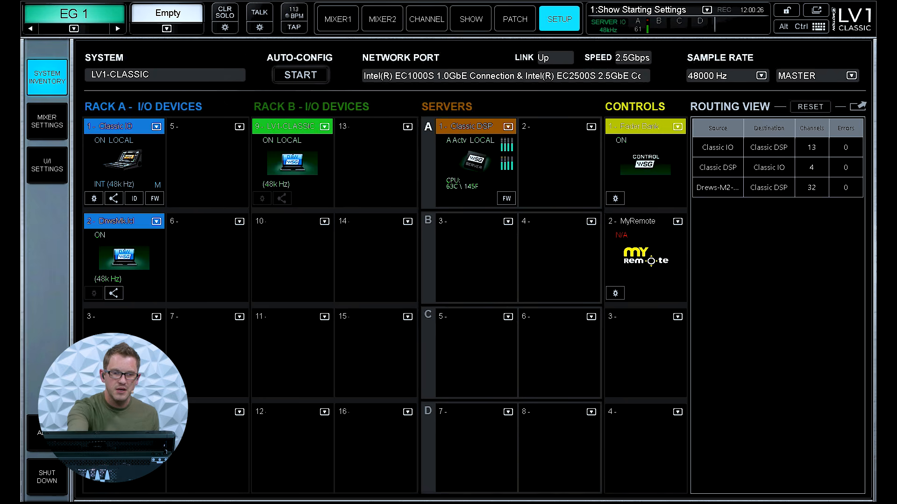
left_click(338, 19)
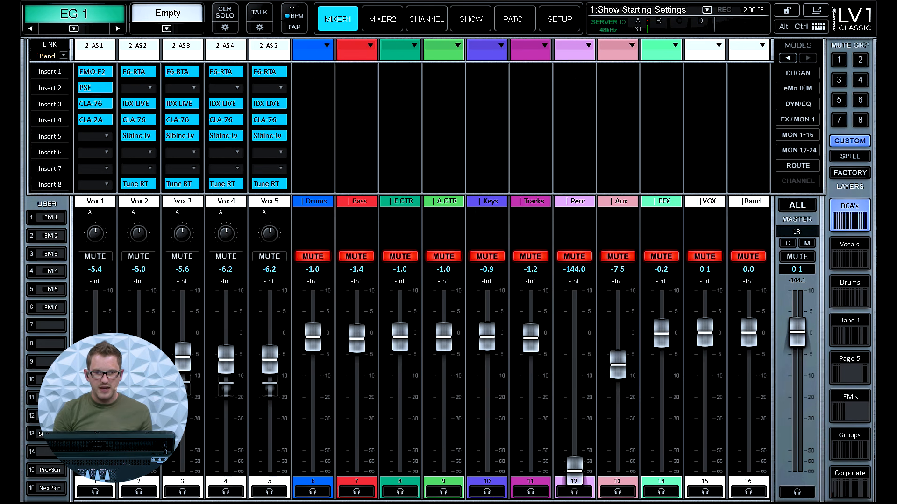
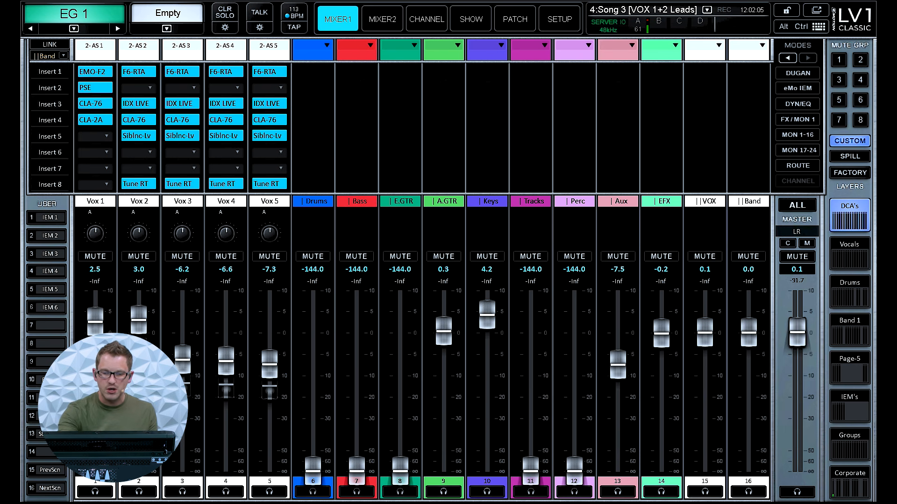
Step: On the A.GTR channel's eMo D5, set the gate threshold to -86.4 and compressor threshold to -33.5, and turn off the DeEsser
left_click(850, 330)
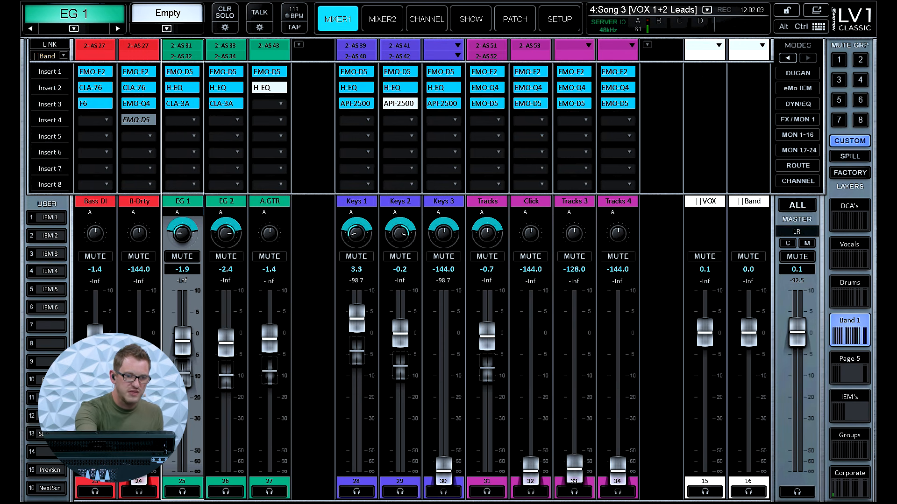
left_click(269, 87)
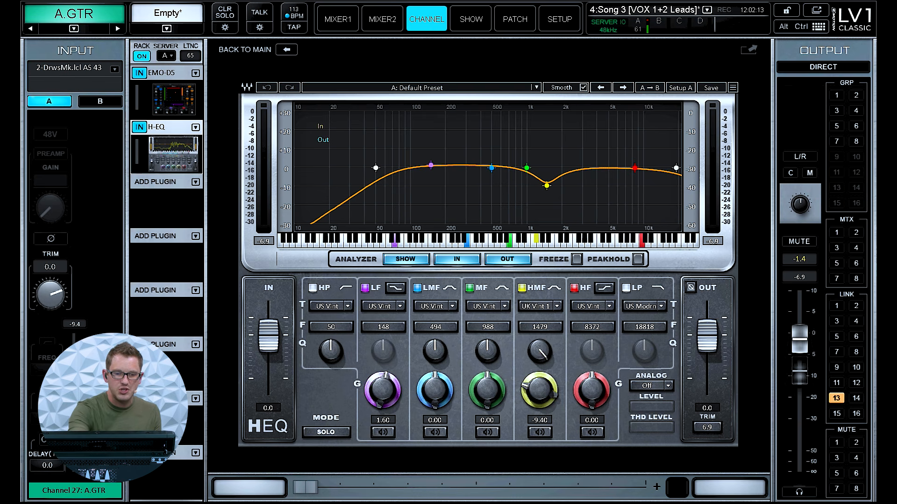
left_click(174, 99)
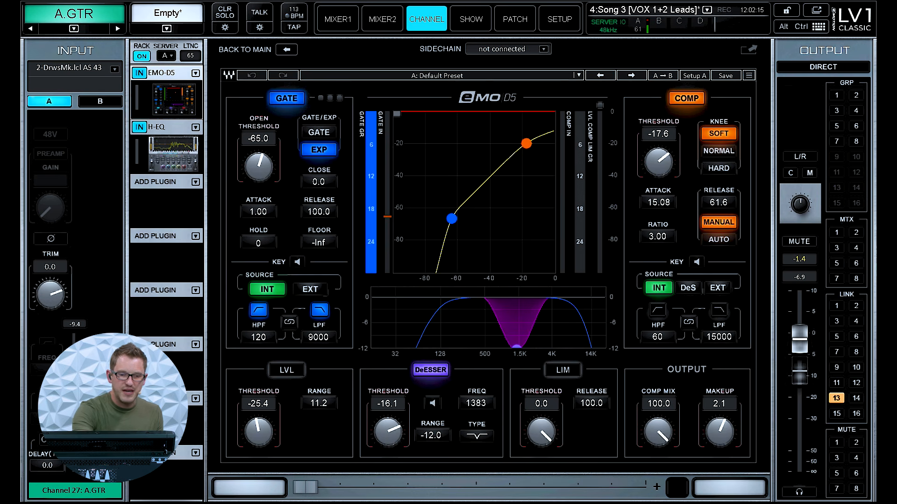
left_click_drag(452, 219, 417, 251)
left_click_drag(526, 144, 502, 168)
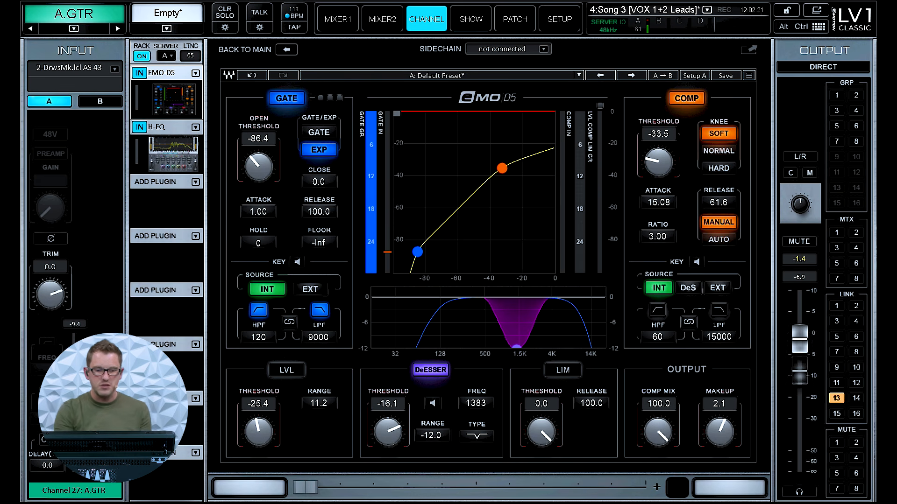
left_click(430, 370)
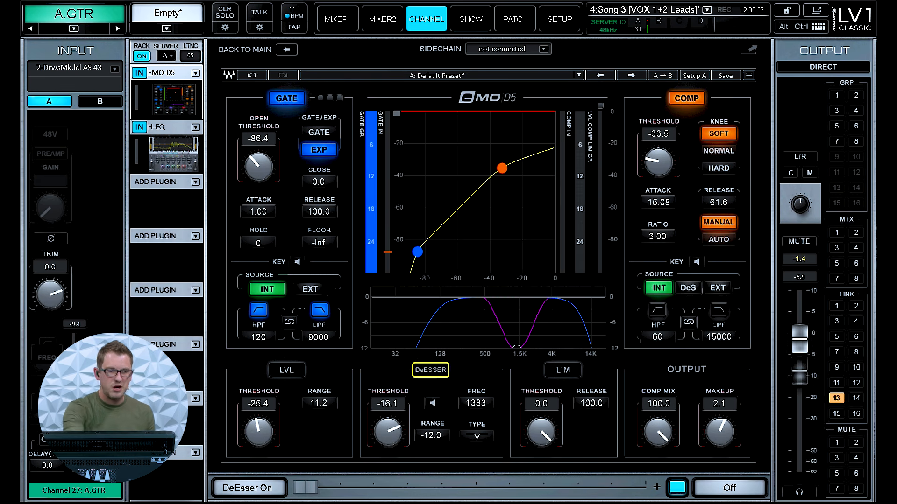
left_click(172, 155)
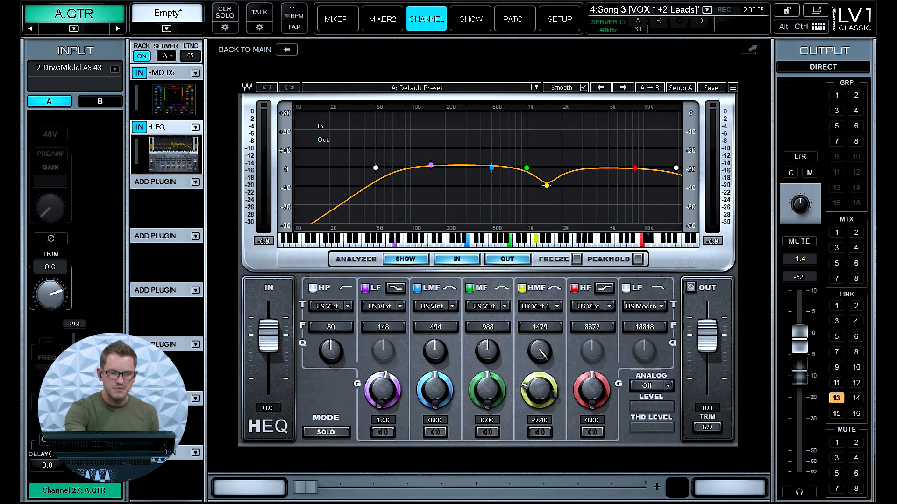
left_click(173, 99)
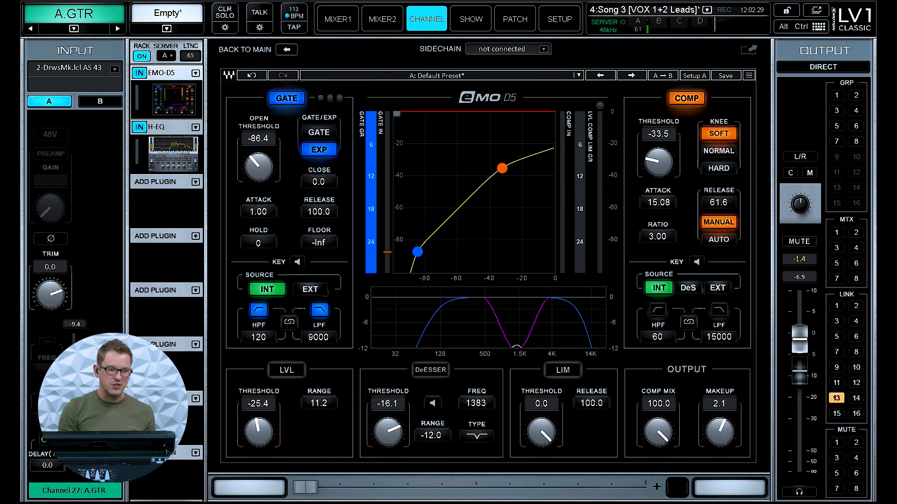
Step: Set the acoustic guitar channel's trim to -3.2 and rename the channel "A.GTR (2)"
left_click_drag(50, 294, 46, 326)
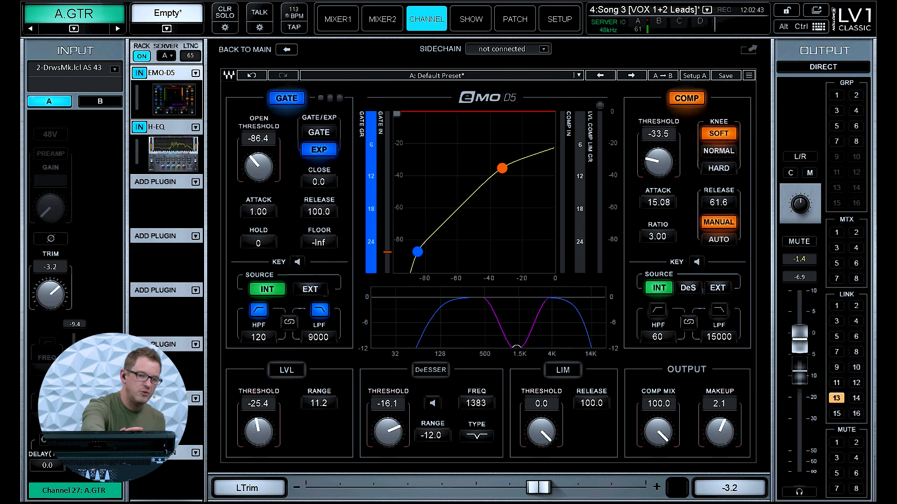
right_click(96, 17)
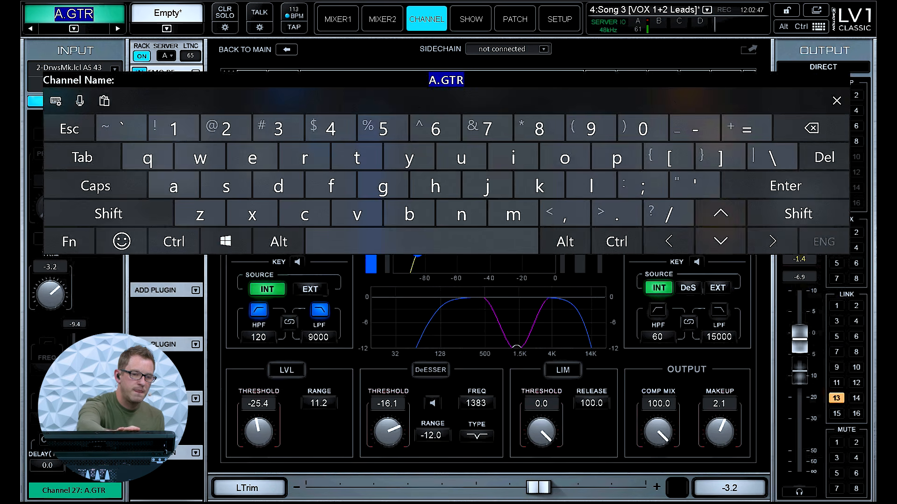
left_click(95, 14)
type("(2)")
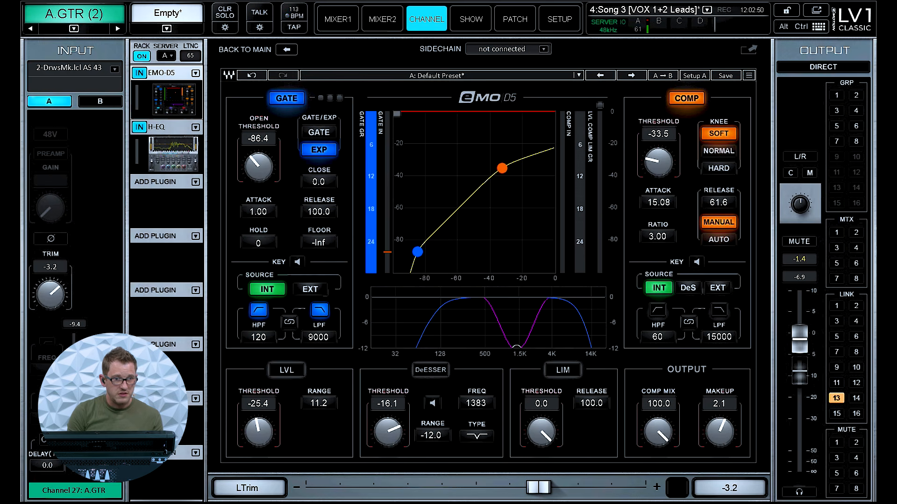
key("Return")
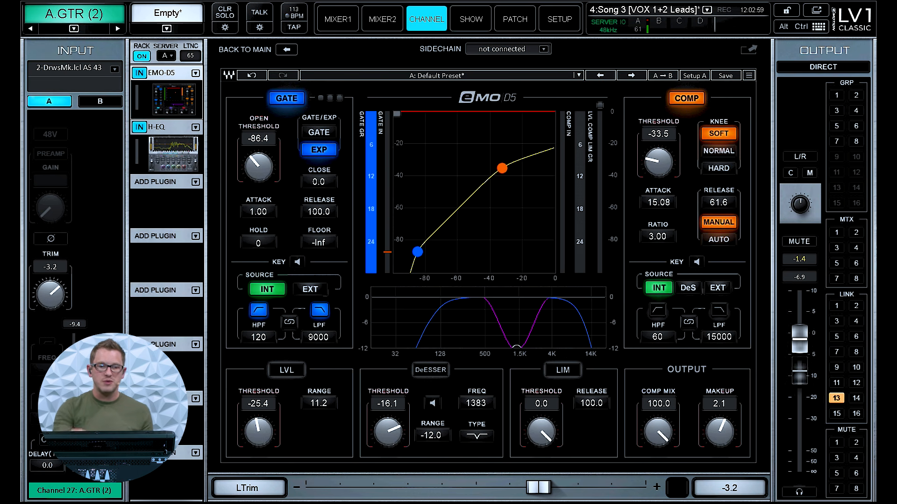
Step: Create a new scene named "Song 4 [VOX 3 Leads + AGTR C"
left_click(471, 19)
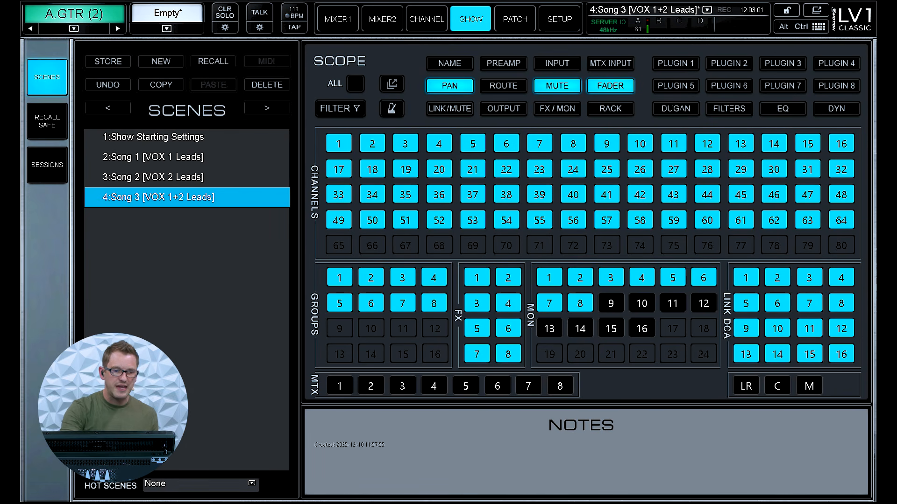
left_click(161, 61)
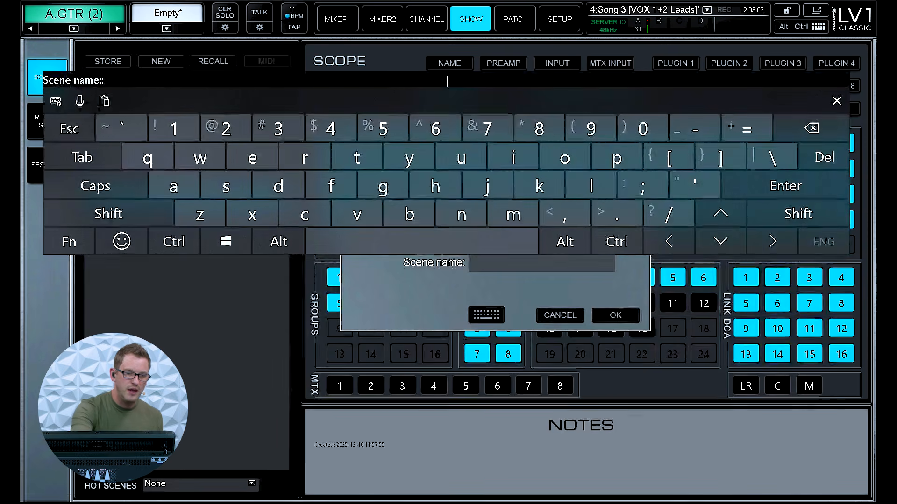
type("Song")
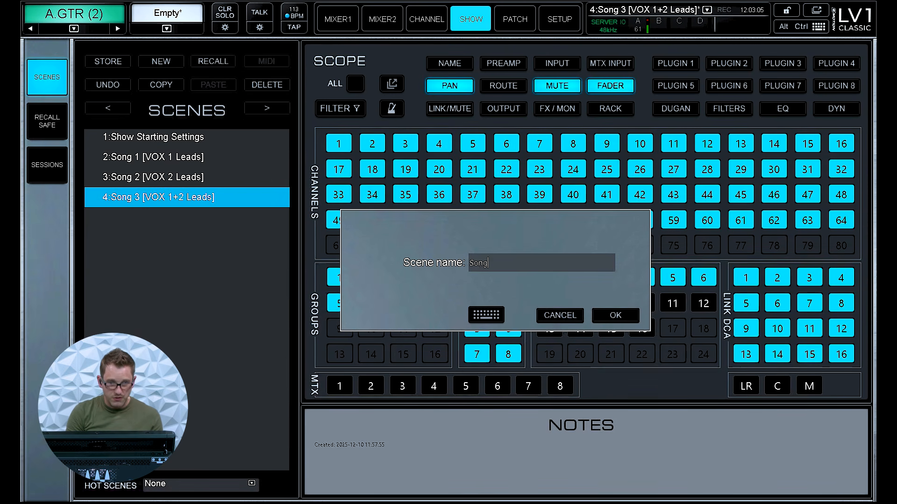
type(" 3 ")
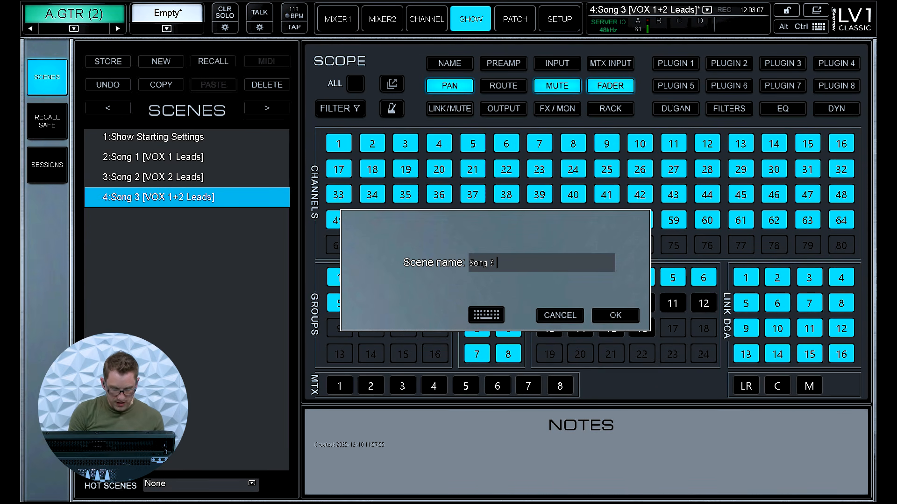
type("[VO")
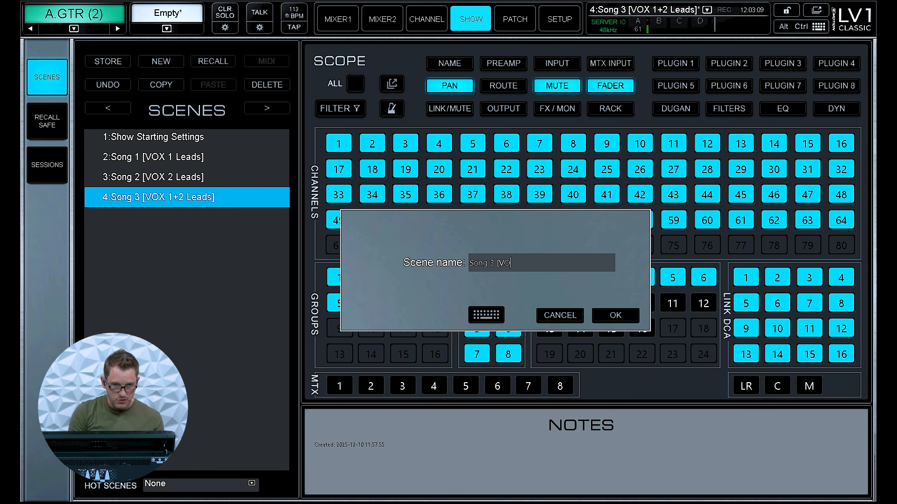
type("X 3")
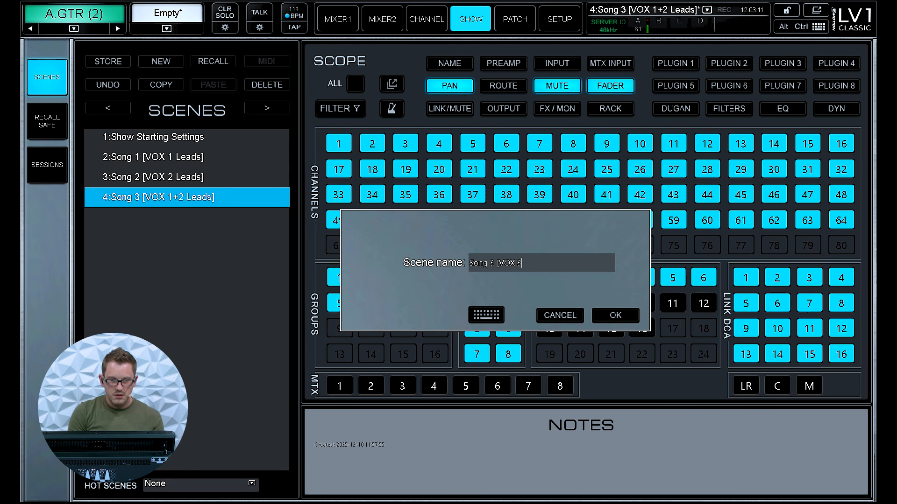
type(" Leads + ")
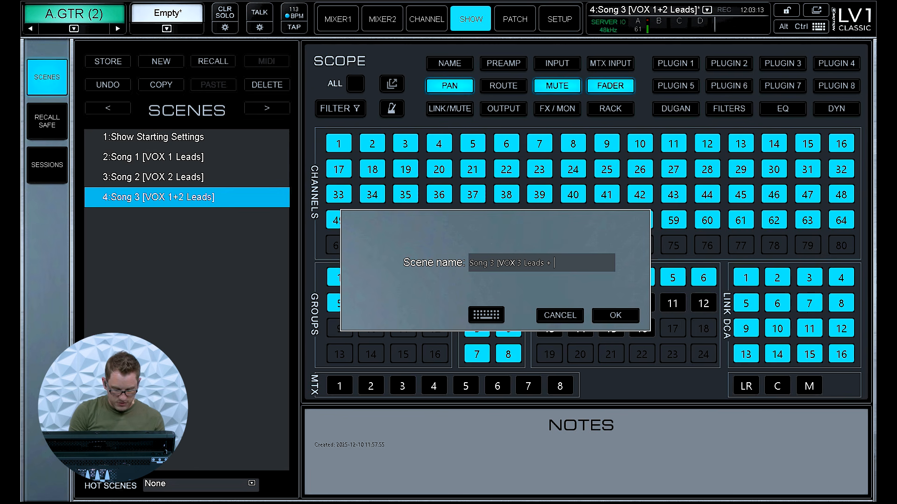
type("AGTR Change]")
key("Return")
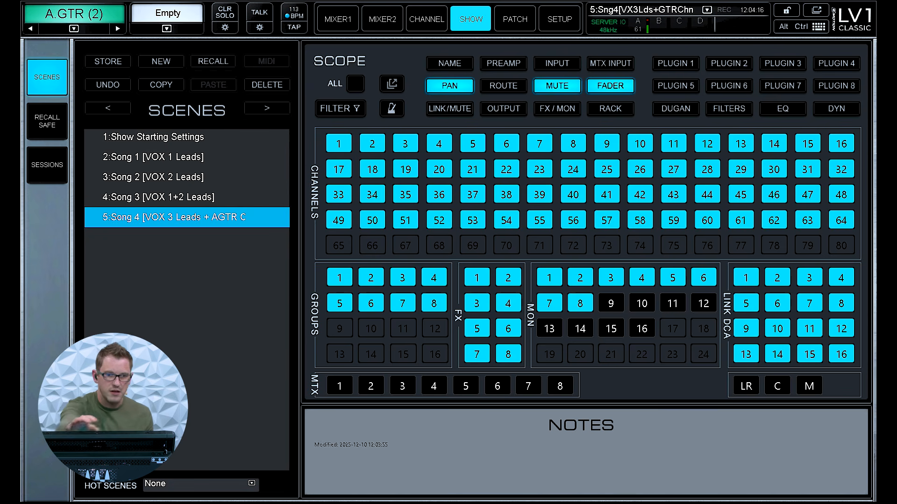
Step: Look up the A.GTR (2) channel's number, then add Name, Preamp and Input to channel 27's individual scope filter in the Song 4 scene
left_click(338, 18)
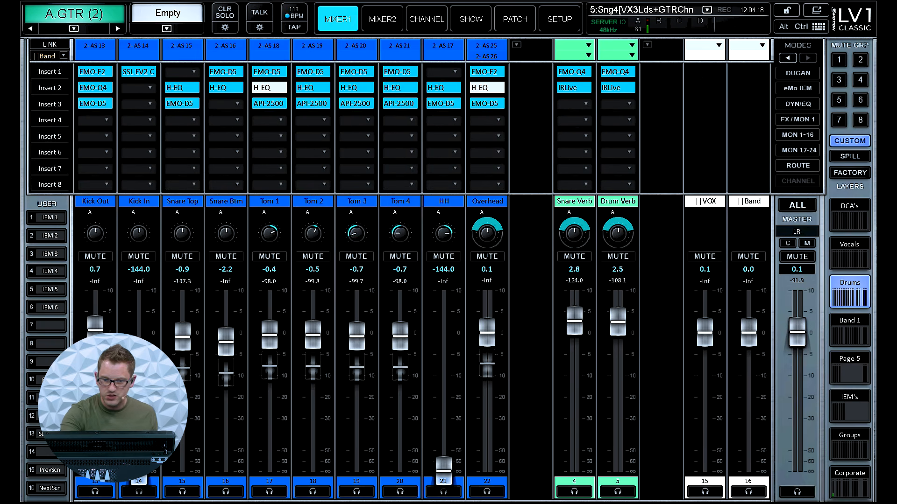
left_click(850, 330)
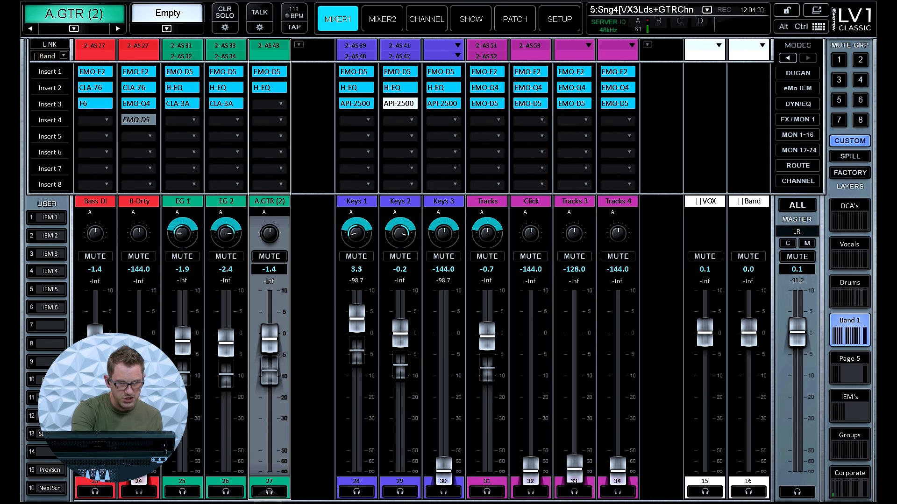
mouse_move(272, 460)
left_mouse_down()
mouse_move(235, 480)
mouse_move(279, 464)
left_mouse_up()
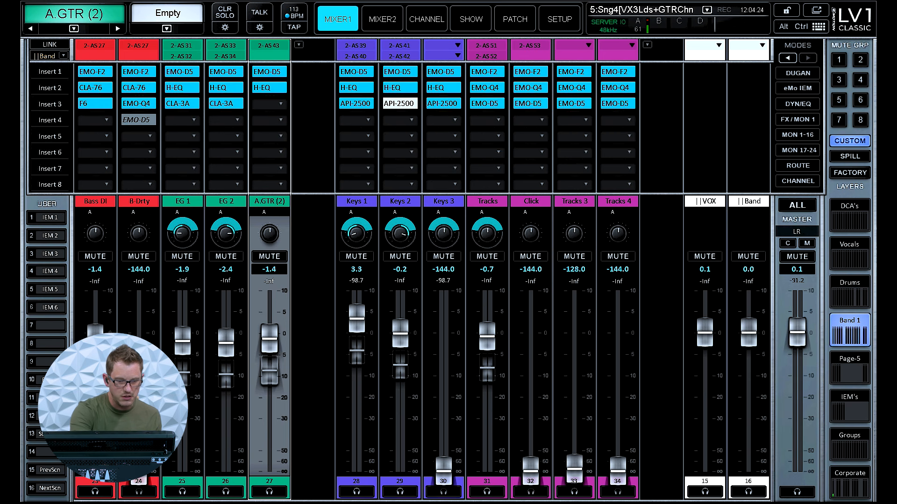
left_click(471, 19)
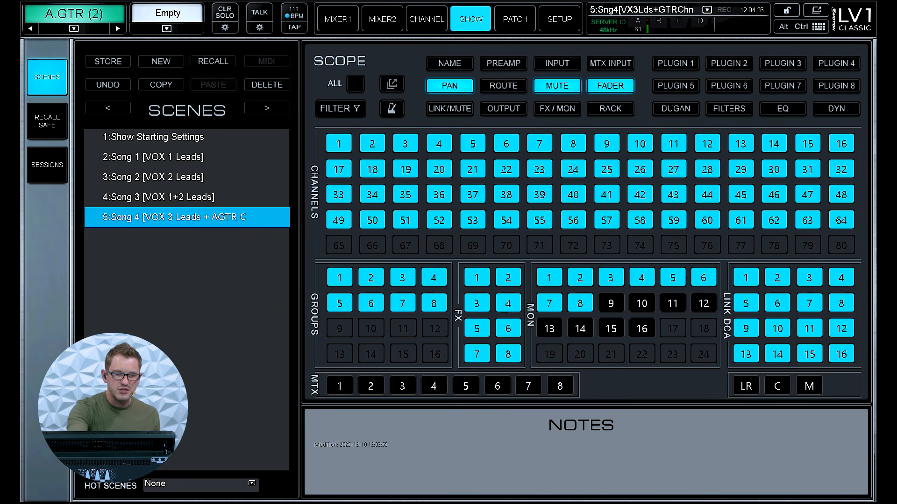
left_click(340, 108)
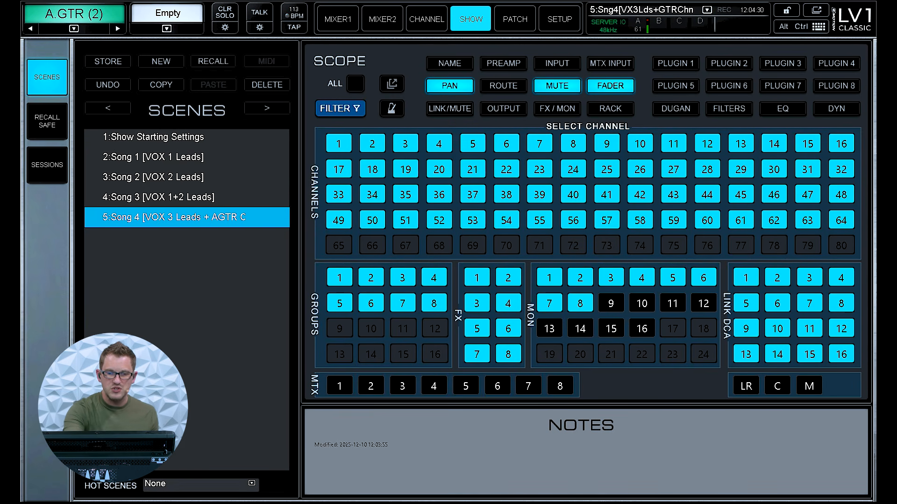
left_click(673, 144)
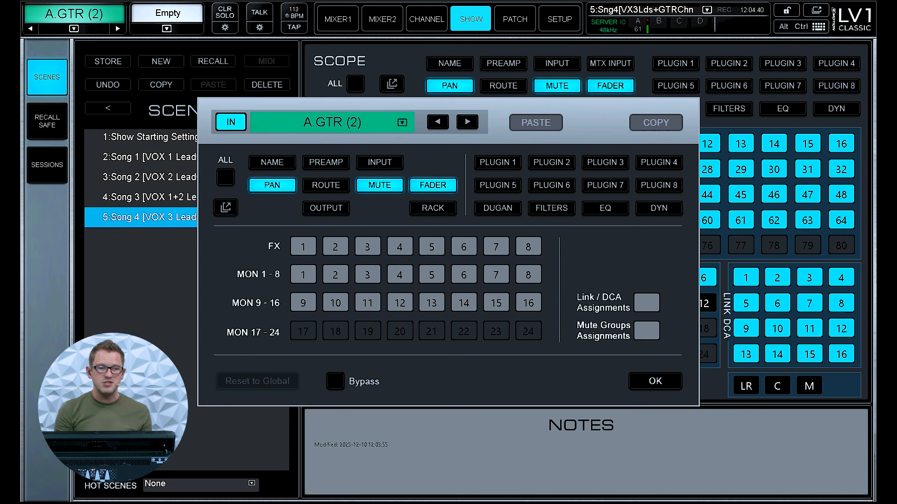
left_click(271, 162)
left_click(325, 162)
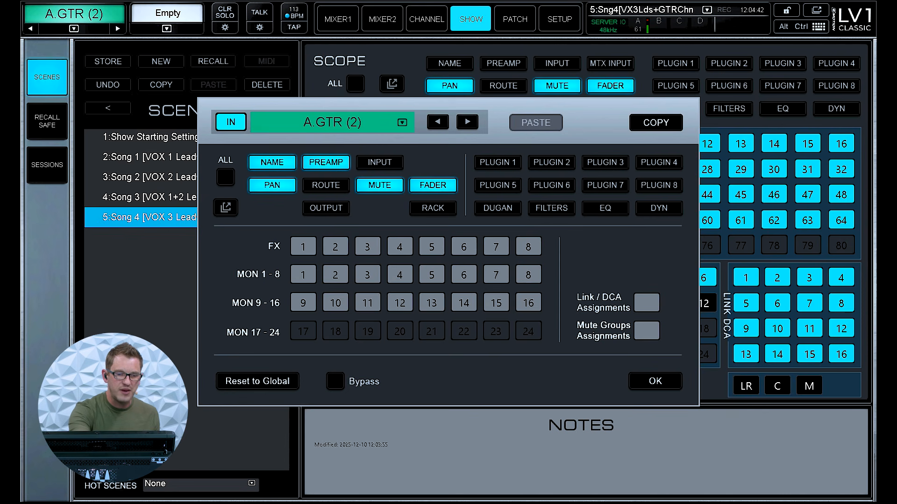
left_click(380, 162)
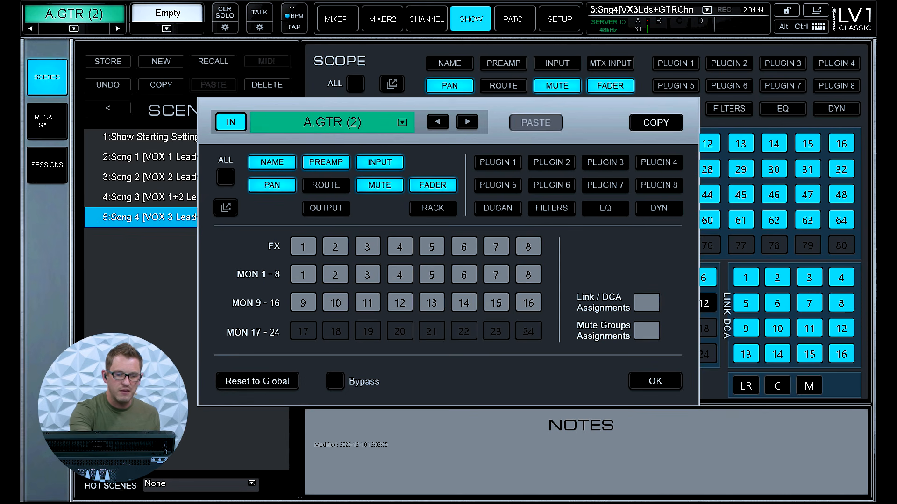
Step: Add Plugins 1 through 8, EQ, Dyn and Filters to channel 27's individual scope and check the saved filter
left_click(497, 162)
left_click(552, 162)
left_click(605, 162)
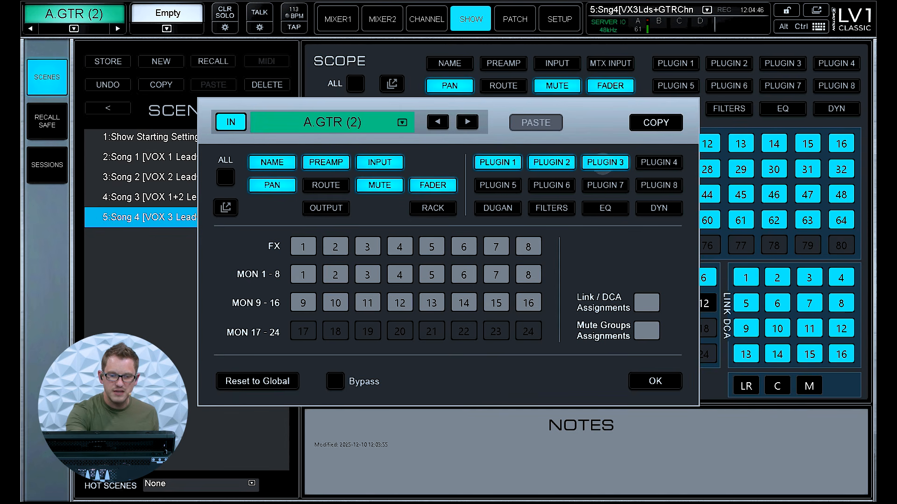
left_click(658, 162)
left_click(498, 185)
left_click(551, 185)
left_click(604, 185)
left_click(658, 185)
left_click(605, 208)
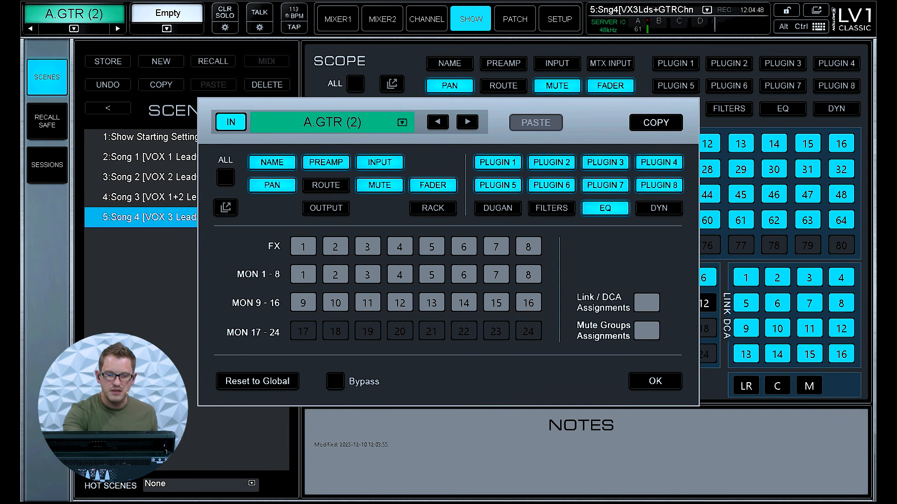
left_click(659, 208)
left_click(551, 208)
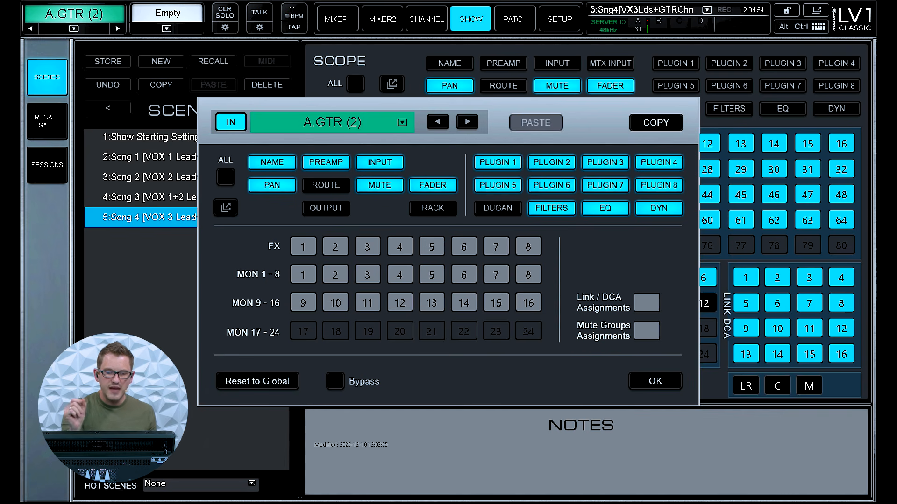
left_click(655, 381)
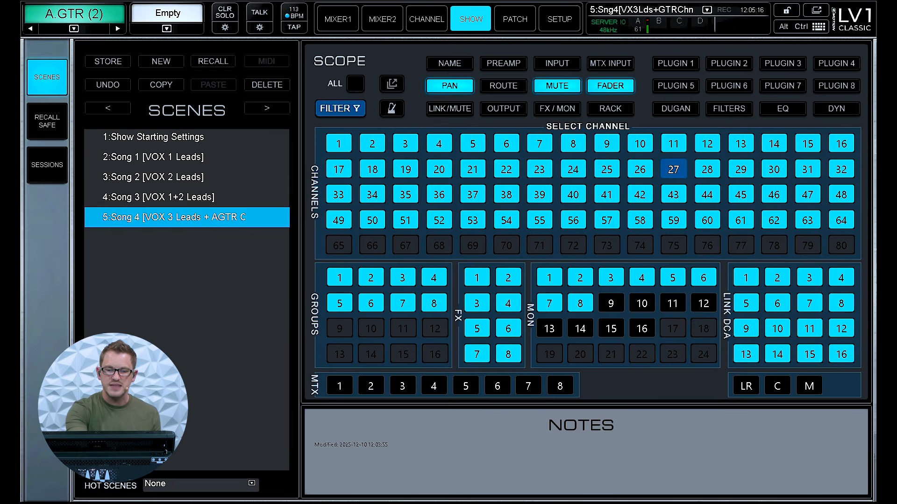
left_click(674, 170)
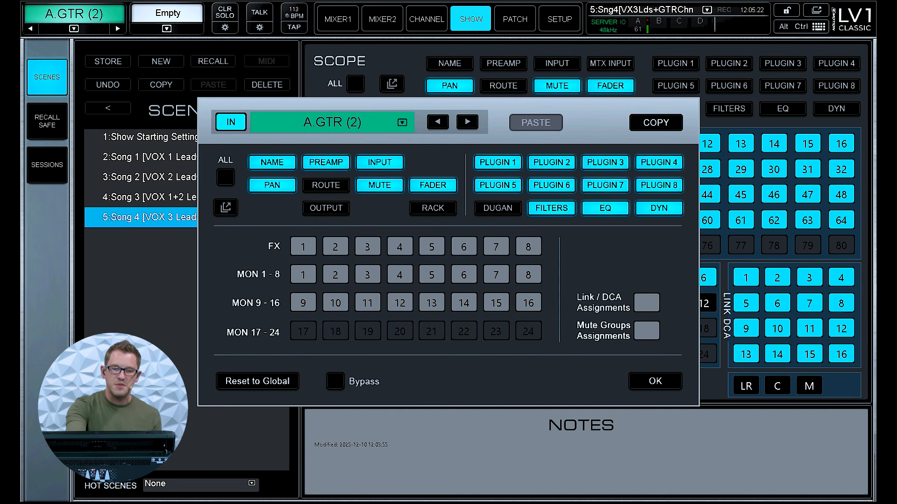
left_click(655, 381)
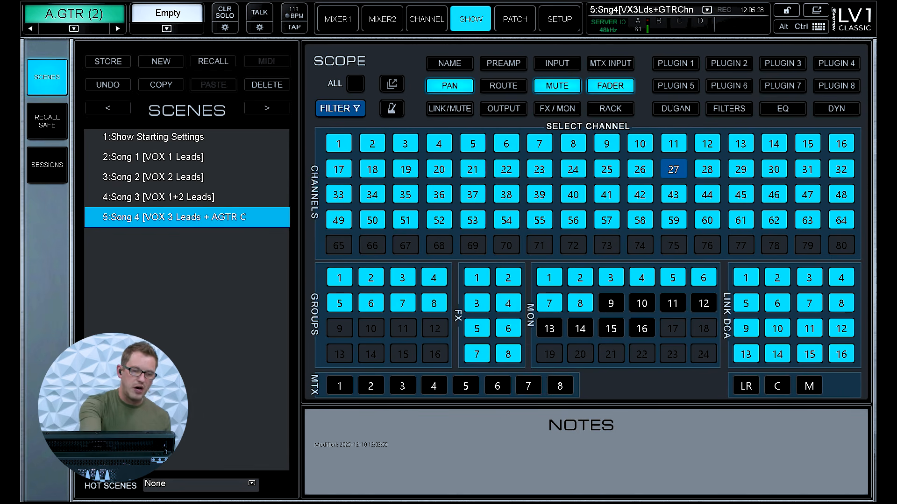
Step: Recall the Show Starting Settings scene and examine the A.GTR channel's eMo D5 and H-EQ settings
left_click(187, 137)
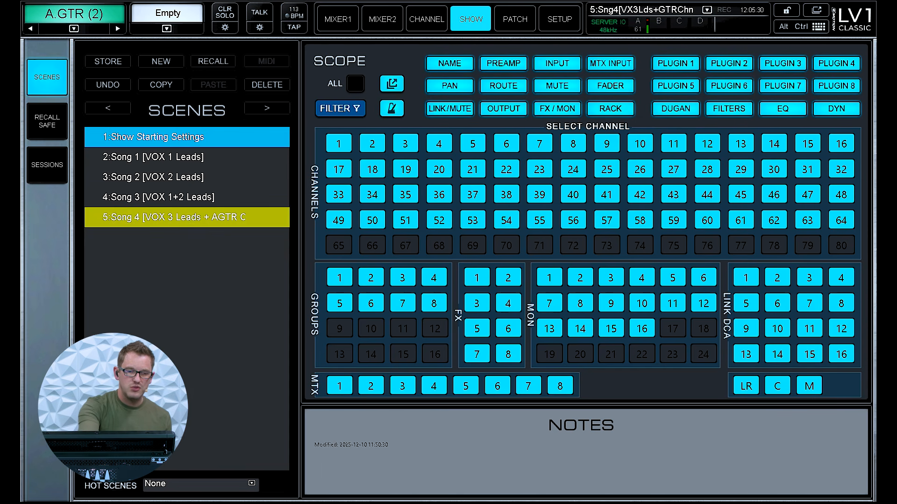
left_click(213, 62)
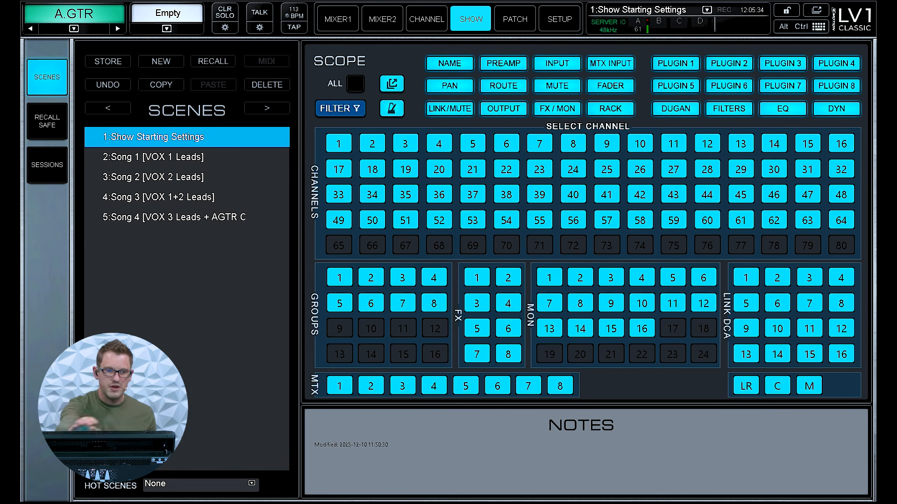
left_click(337, 19)
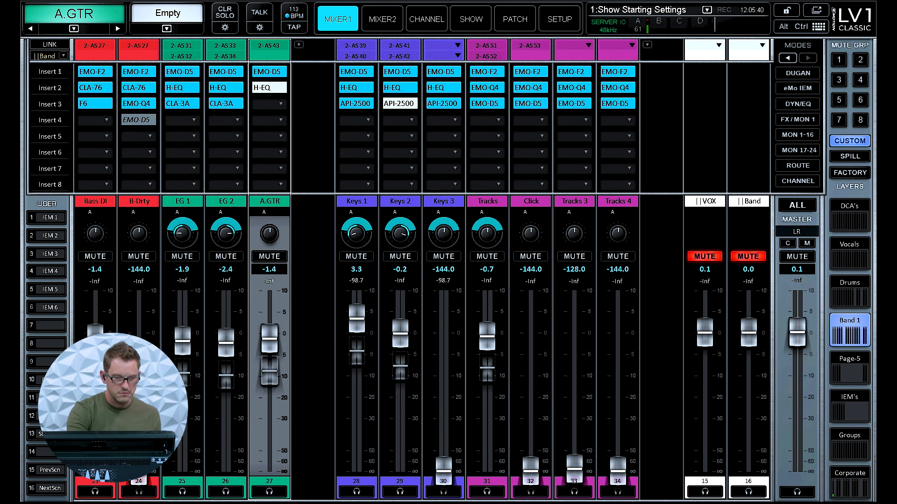
left_click(427, 19)
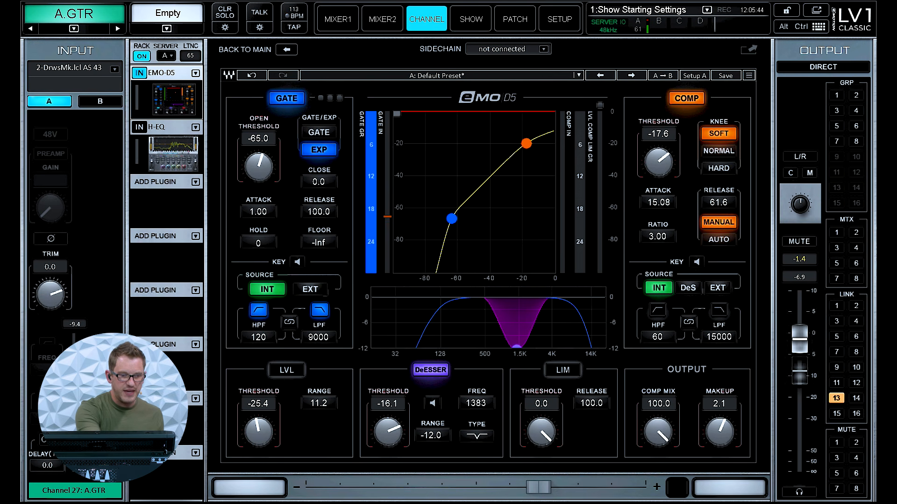
left_click(170, 156)
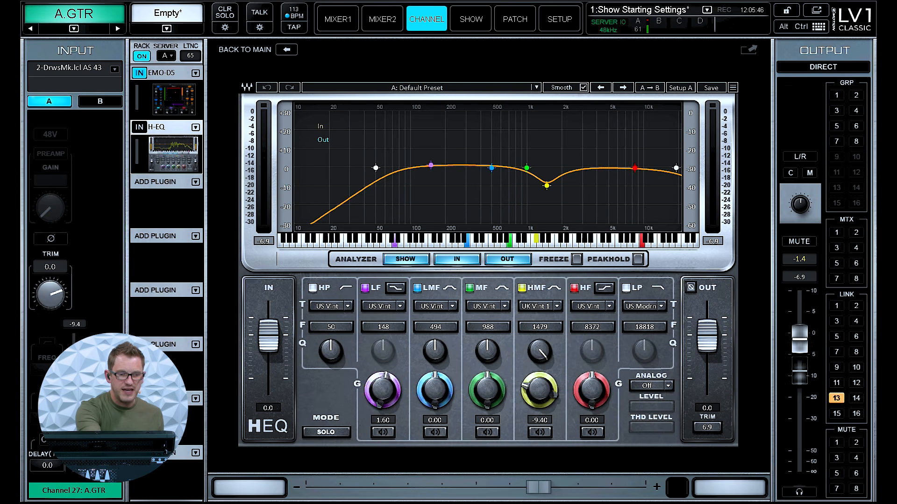
Step: Examine the A.GTR (2) channel's eMo D5 and H-EQ settings under the Song 4 scene
left_click(174, 100)
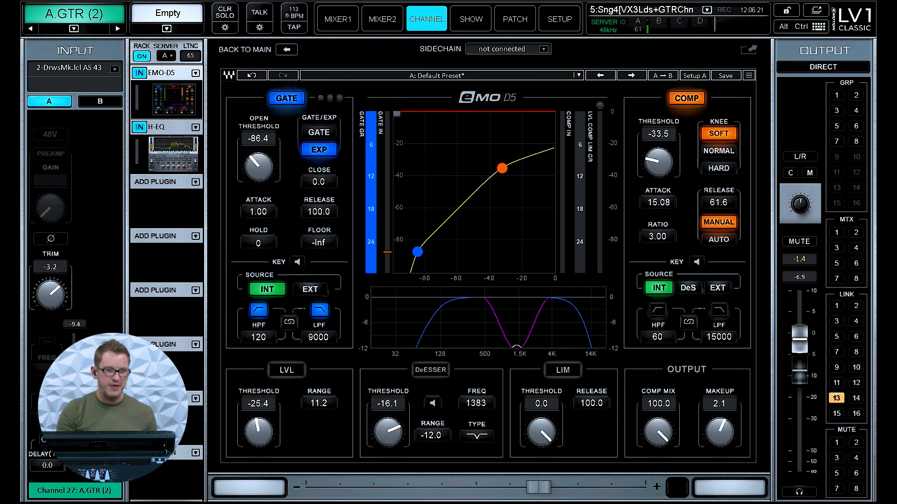
left_click(173, 154)
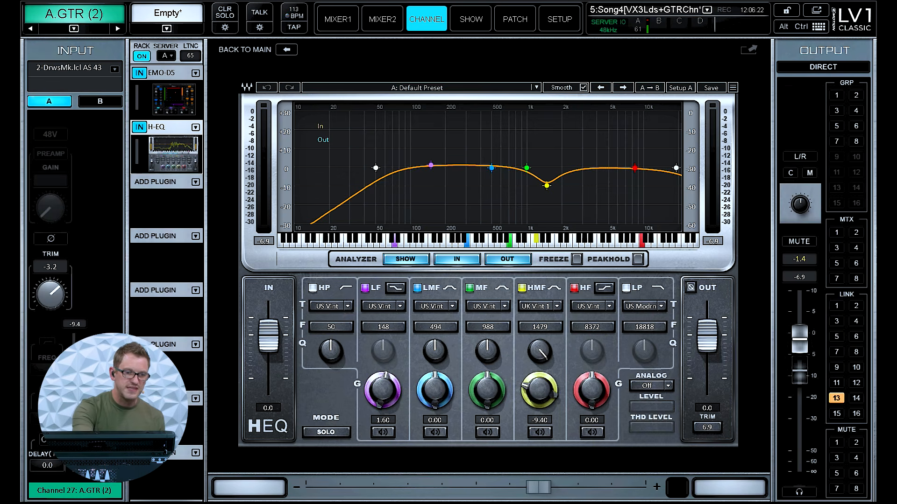
left_click(173, 100)
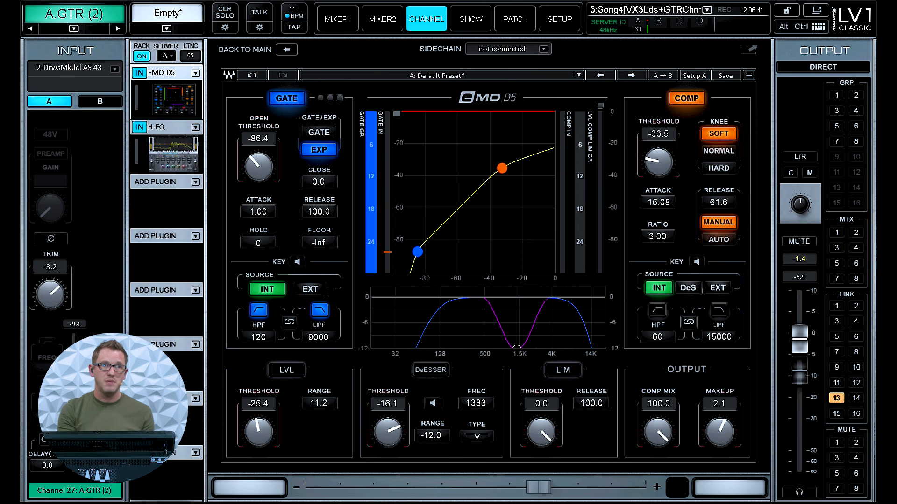
Step: On the Bass DI channel's eMo F2, set the high-pass filter to 272 and the low-pass filter to 1803
left_click(471, 18)
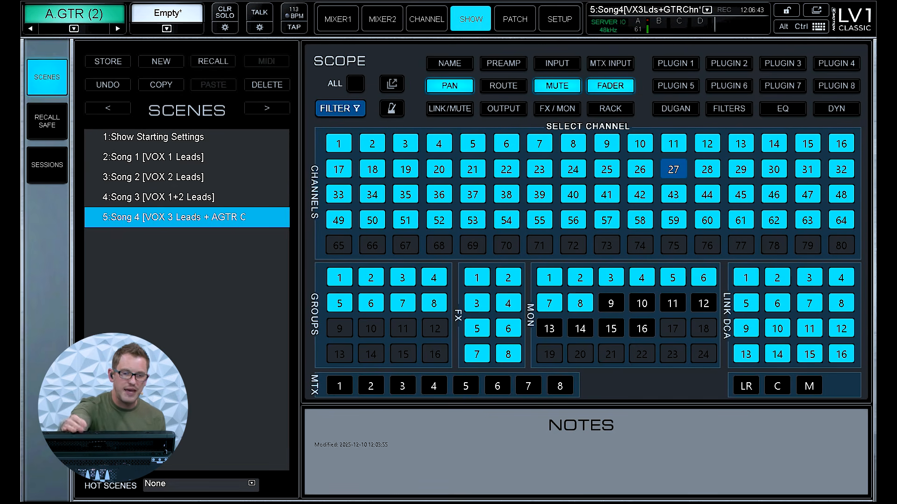
left_click(174, 245)
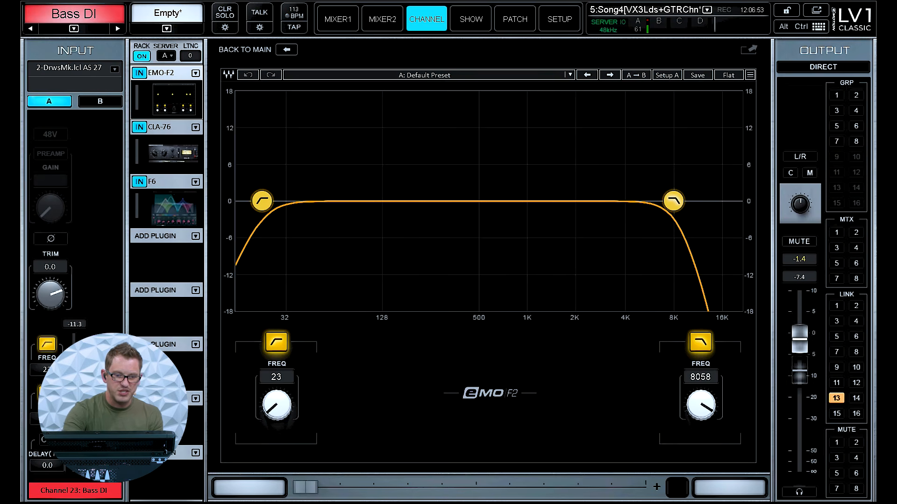
left_click_drag(673, 201, 569, 201)
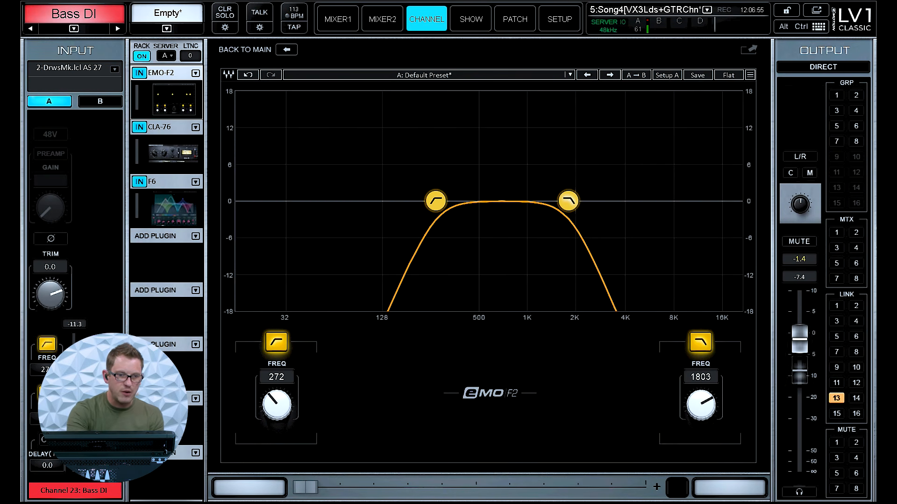
Step: Create a new scene named "Bass GTR Change"
left_click(470, 18)
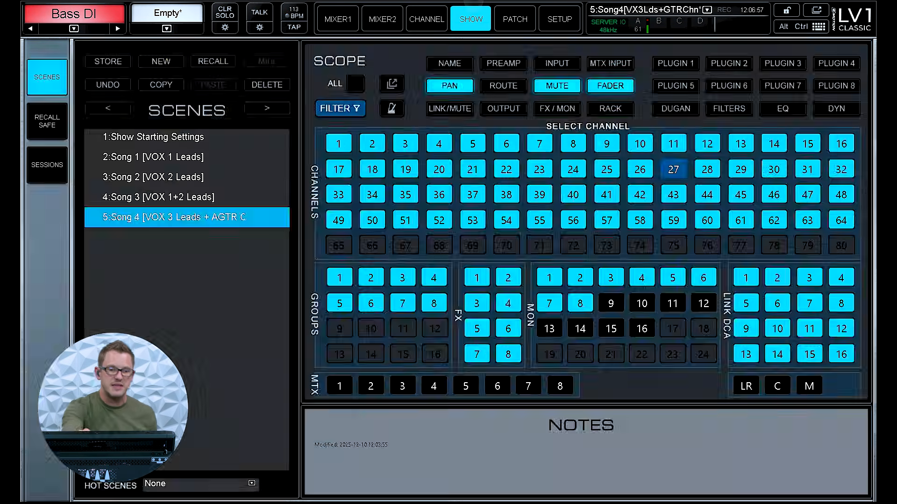
left_click(160, 62)
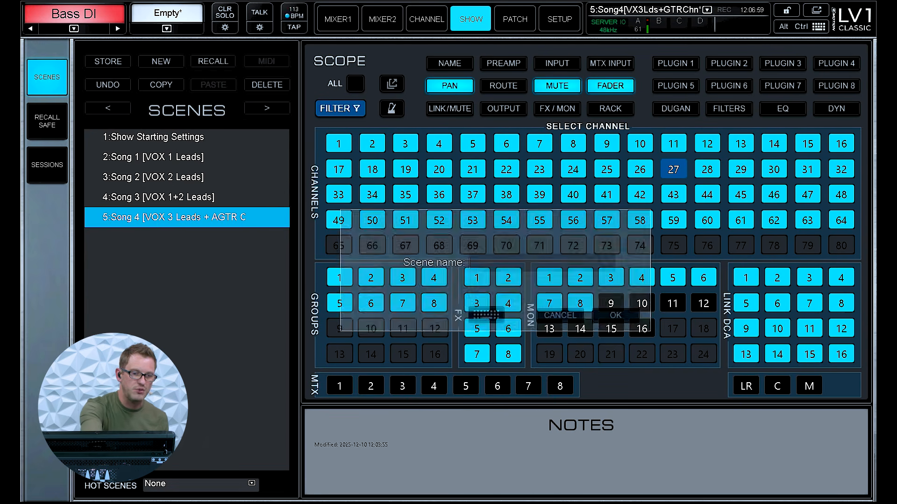
type("Bass GTR Change")
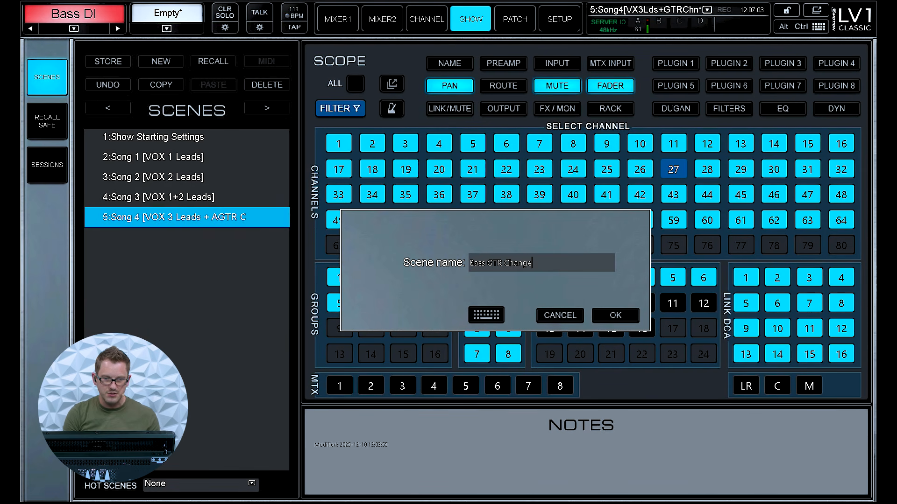
key("Return")
Step: Clear the Bass GTR Change scene's entire scope and reset channel 27's individual scope filter to global
left_click(355, 84)
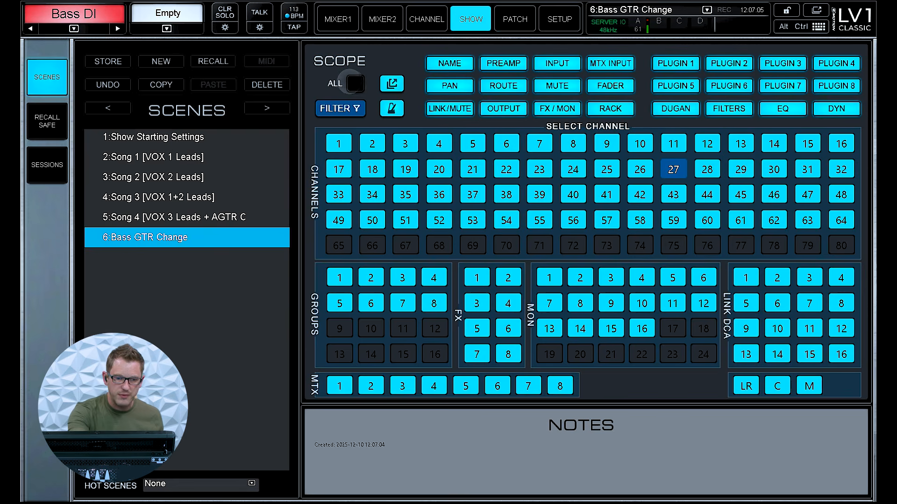
left_click(355, 84)
left_click(340, 108)
left_click(672, 169)
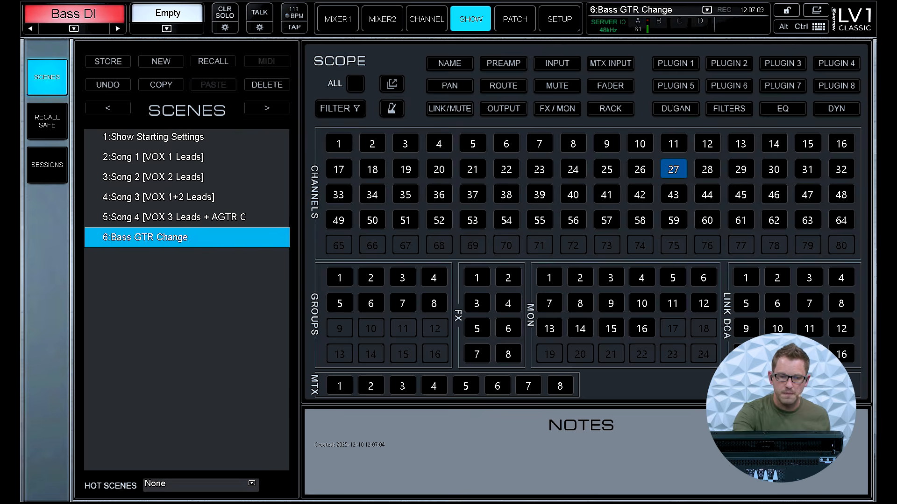
left_click(673, 169)
left_click(257, 381)
left_click(655, 381)
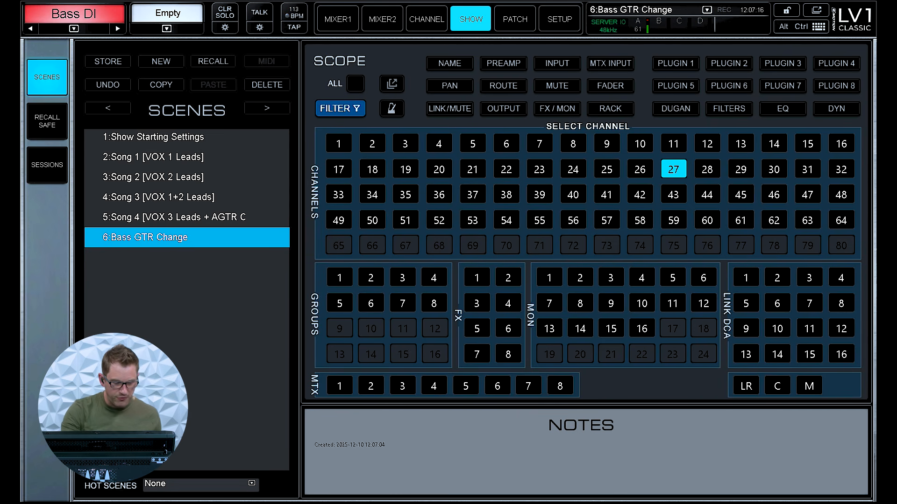
Step: Check the Bass DI channel's number and replace channel 27 with channel 23 in the Bass GTR Change scene's scope
left_click(426, 19)
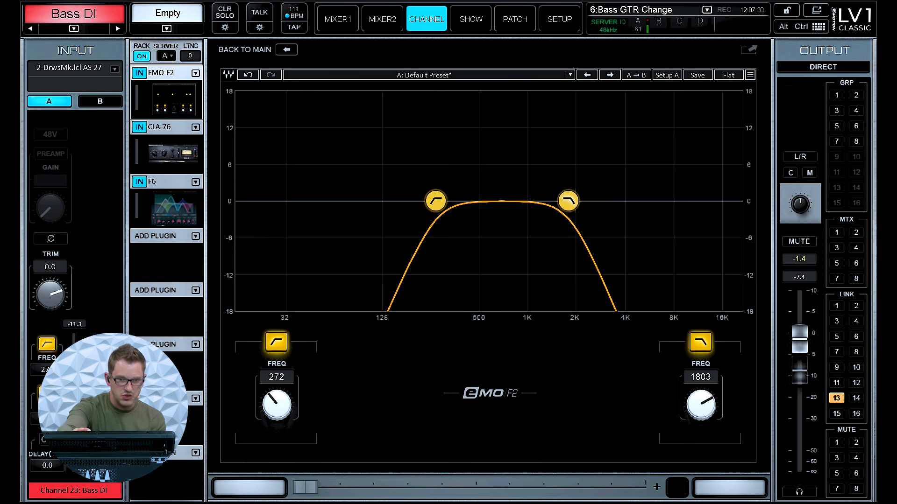
left_click(470, 19)
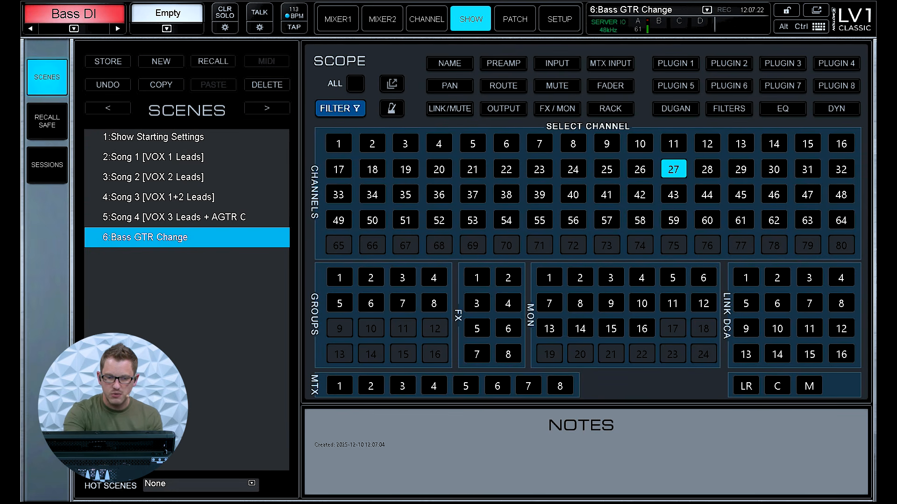
left_click(340, 108)
left_click(674, 169)
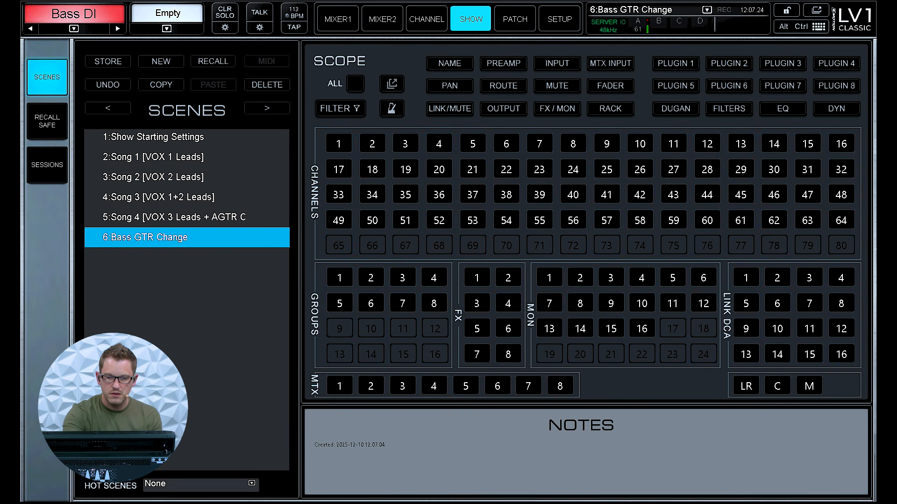
left_click(539, 170)
Step: Add Name, Preamp, Input, Pan, Mute, Fader, Rack, Plugins 1–8, Dugan, Filters, EQ and Dyn to the scene's scope
left_click(450, 64)
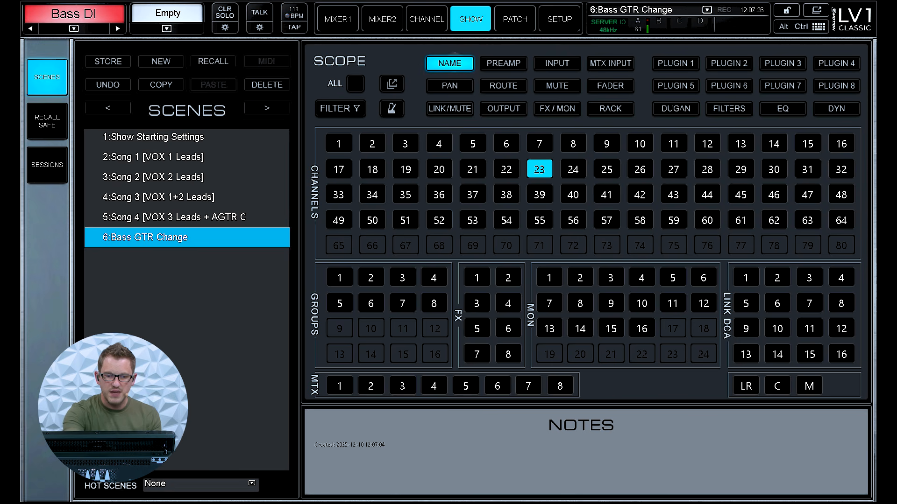
left_click(504, 64)
left_click(450, 85)
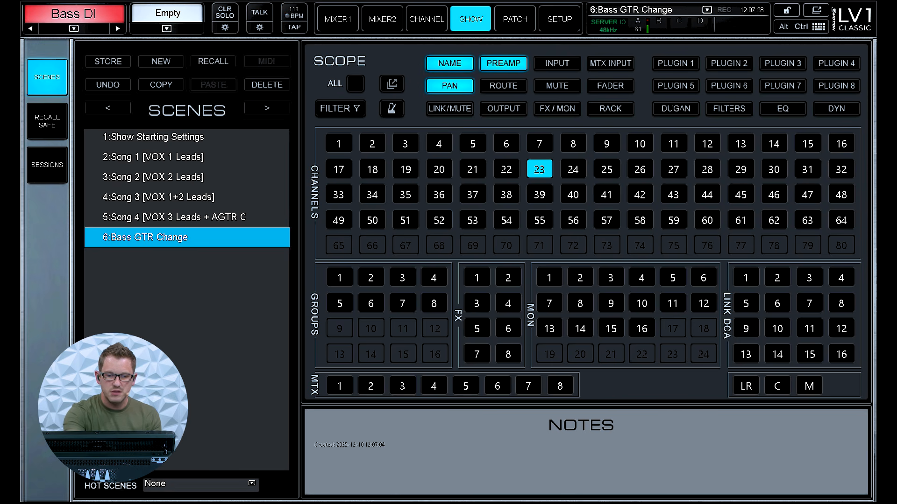
left_click(557, 64)
left_click(558, 86)
left_click(611, 86)
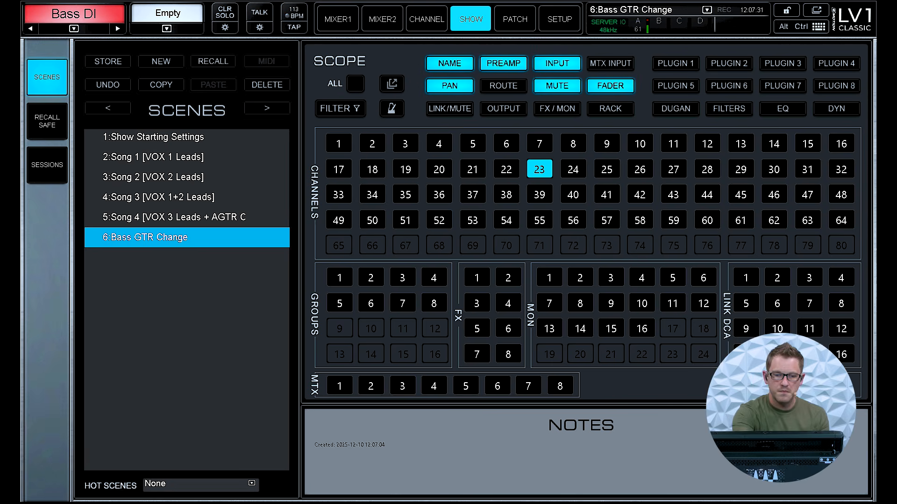
left_click(611, 108)
mouse_move(675, 63)
left_mouse_down()
mouse_move(729, 64)
mouse_move(730, 86)
mouse_move(837, 108)
left_mouse_up()
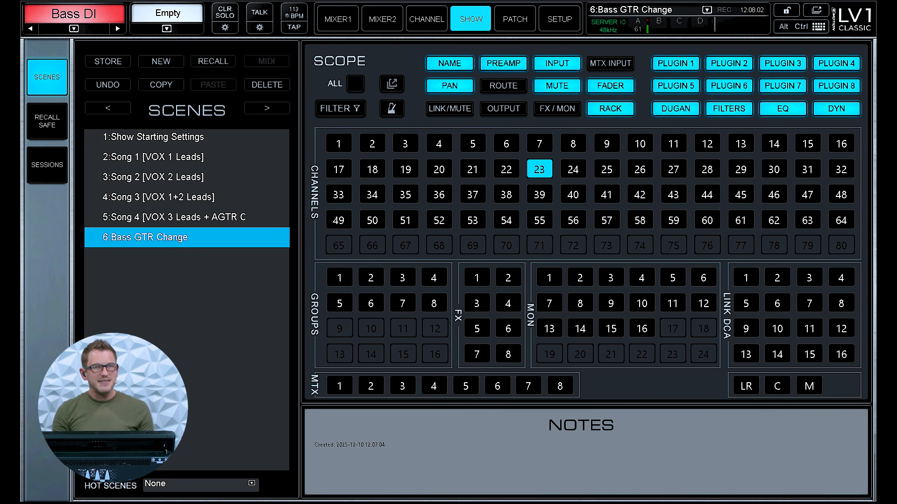
Step: In Recall Safe, enable individual filters with all parameters safe for channels 51 (Pastor), 52 (HH1) and 53 (HH2)
left_click(47, 122)
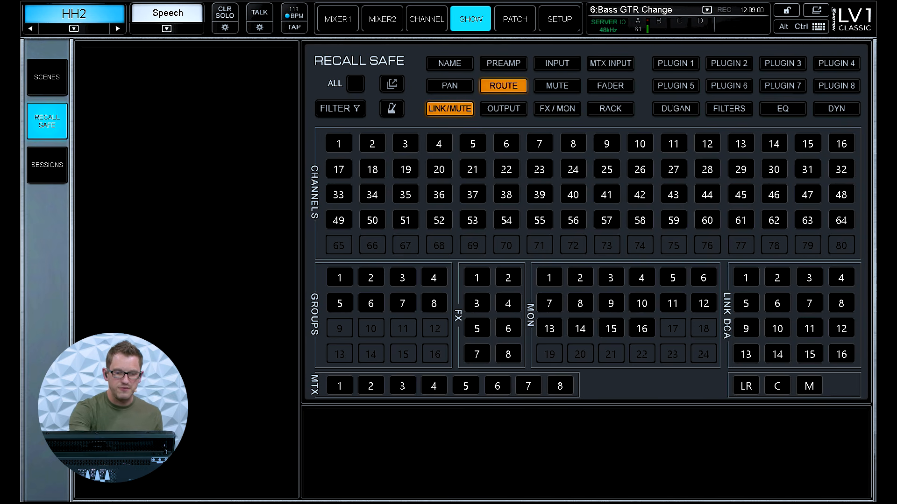
left_click(340, 108)
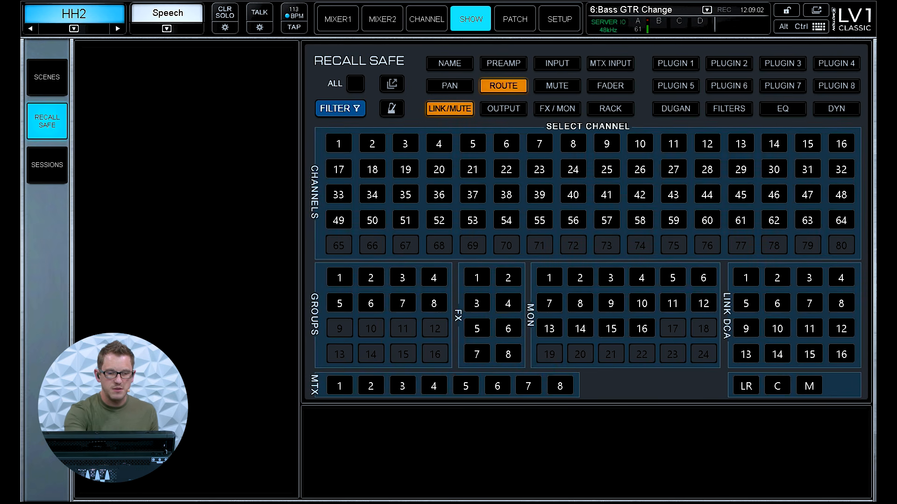
left_click(405, 222)
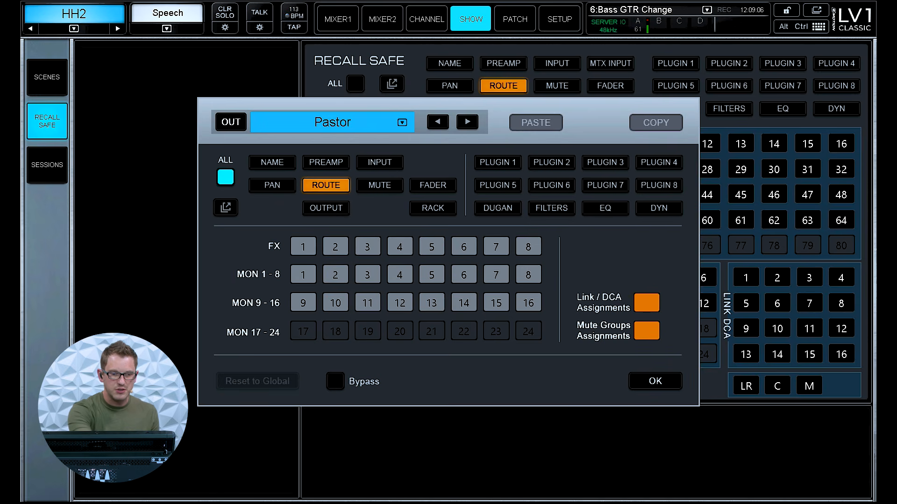
left_click(231, 122)
left_click(656, 381)
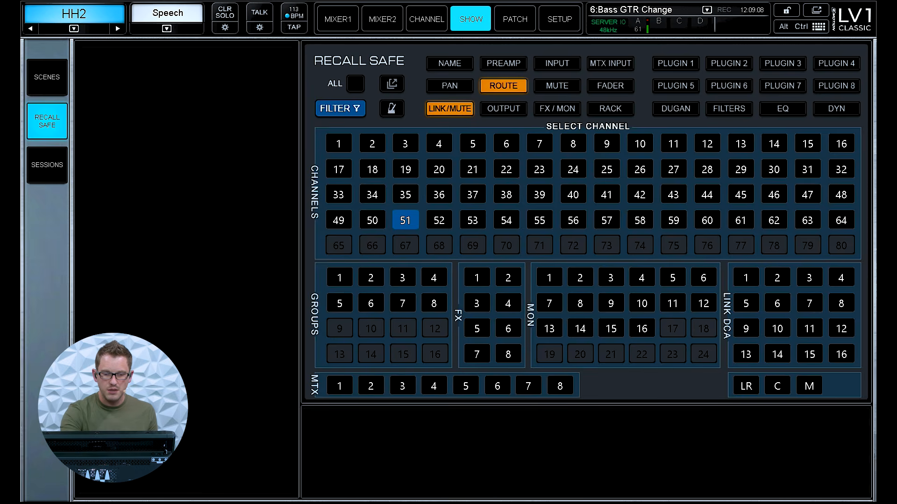
left_click(439, 218)
left_click(225, 176)
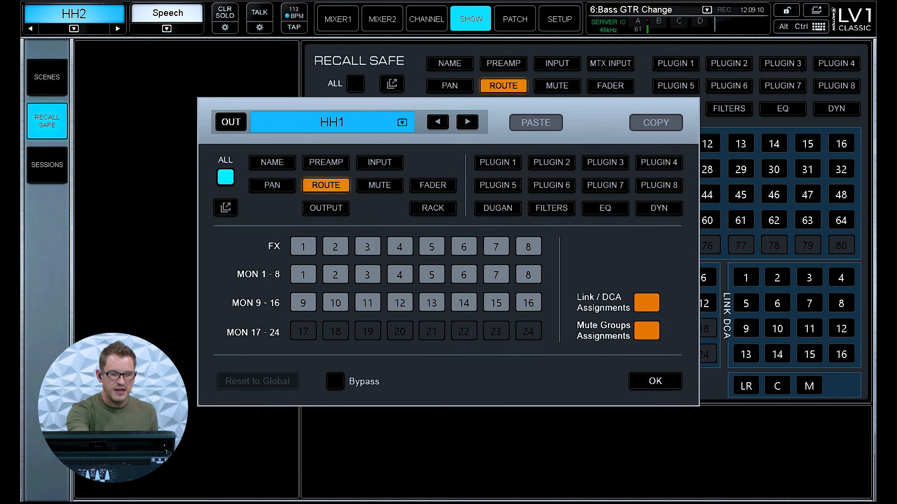
left_click(655, 381)
left_click(473, 218)
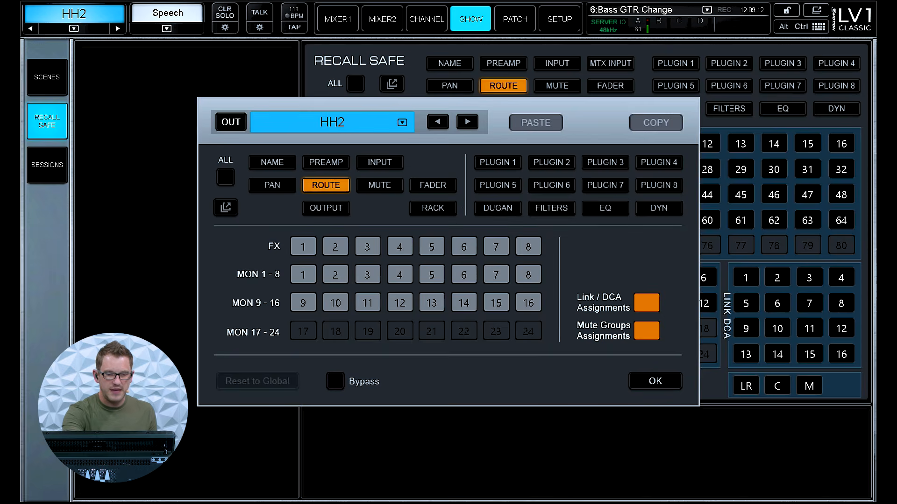
left_click(225, 177)
left_click(655, 381)
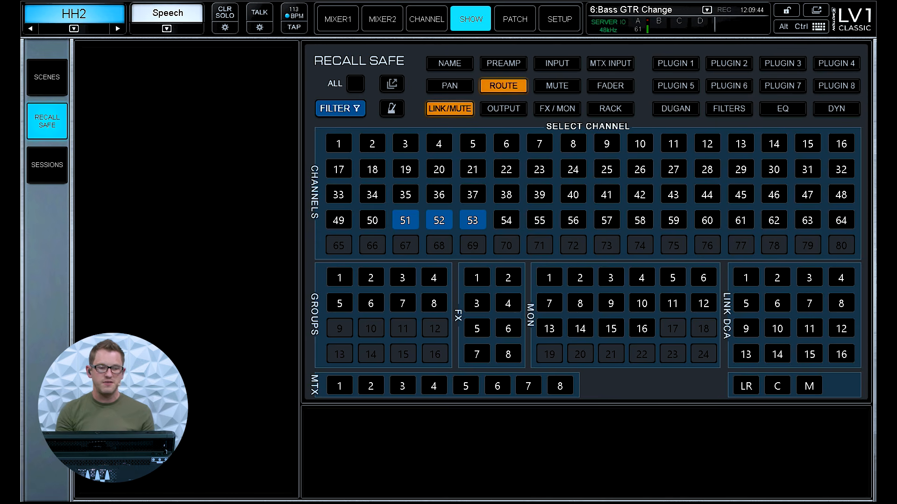
Step: Enable individual recall safe filters with all parameters for matrices 1 (Stream) and 2 (Stream 2)
left_click(341, 390)
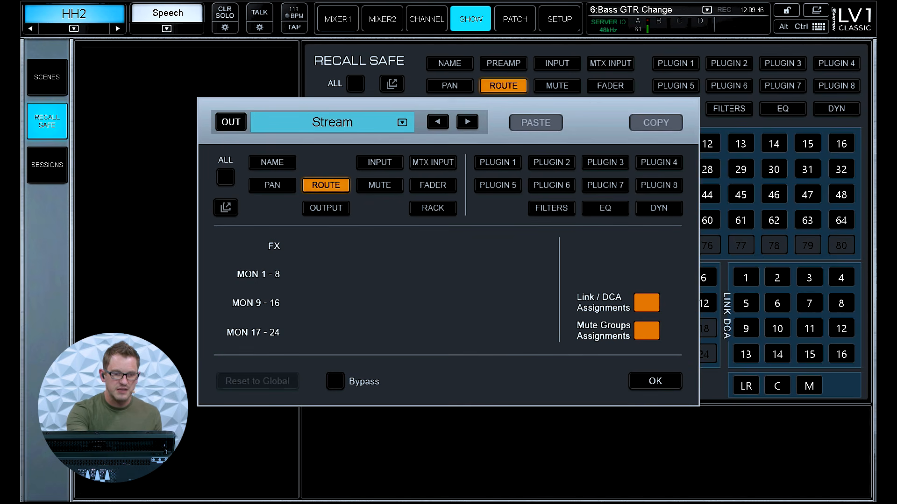
left_click(226, 177)
left_click(655, 381)
left_click(370, 385)
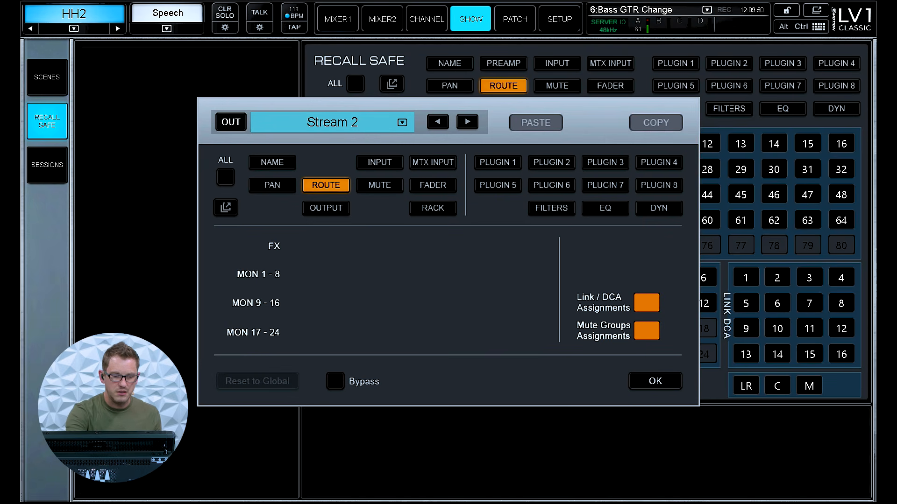
left_click(231, 122)
left_click(231, 122)
left_click(230, 122)
left_click(226, 177)
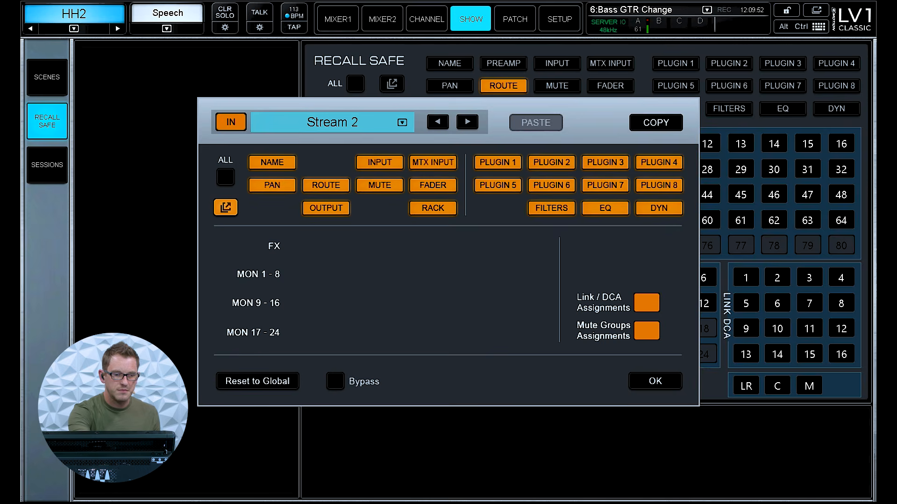
left_click(651, 378)
Step: Enable individual recall safe filters with all parameters for matrices 3 (Hotel) and 4 (Record)
left_click(402, 386)
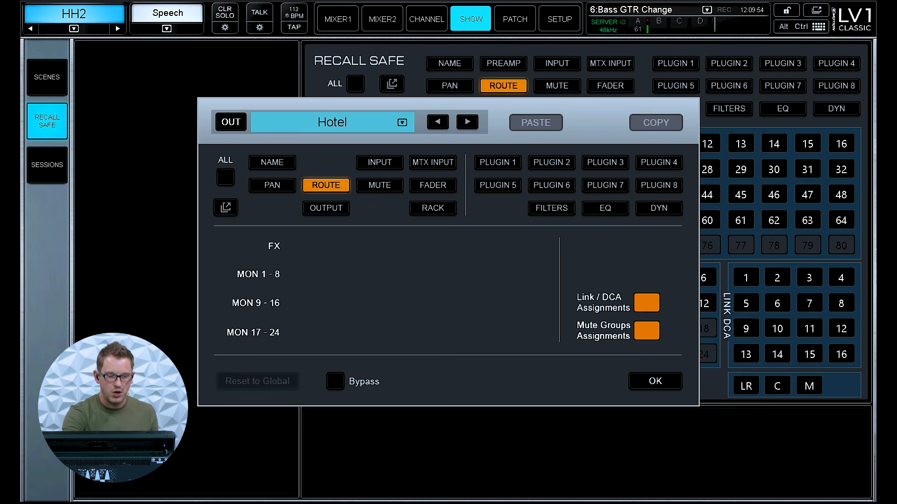
left_click(231, 122)
left_click(225, 177)
left_click(655, 381)
left_click(433, 386)
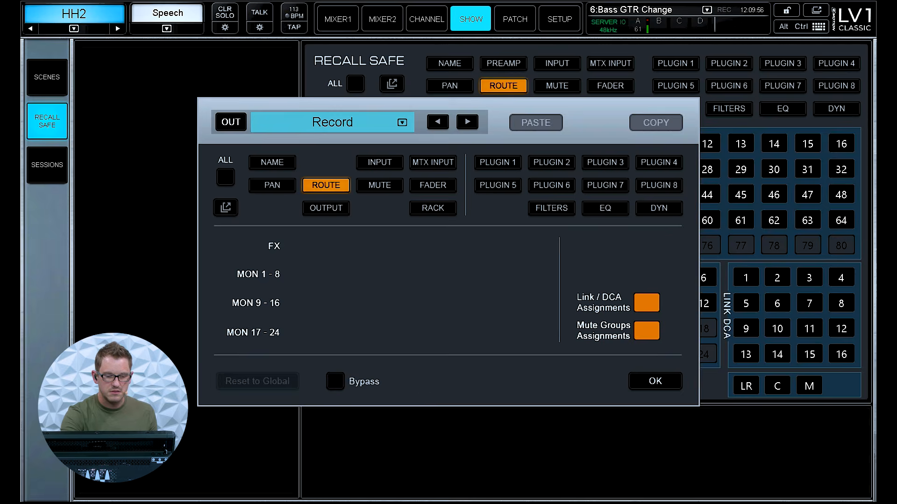
left_click(231, 122)
left_click(225, 177)
left_click(655, 381)
Step: Enable individual recall safe filters with all parameters for matrices 5 through 8
left_click(464, 387)
left_click(225, 177)
left_click(655, 381)
left_click(496, 386)
left_click(226, 177)
left_click(655, 382)
left_click(528, 387)
left_click(231, 122)
left_click(226, 177)
left_click(655, 381)
left_click(560, 386)
left_click(655, 381)
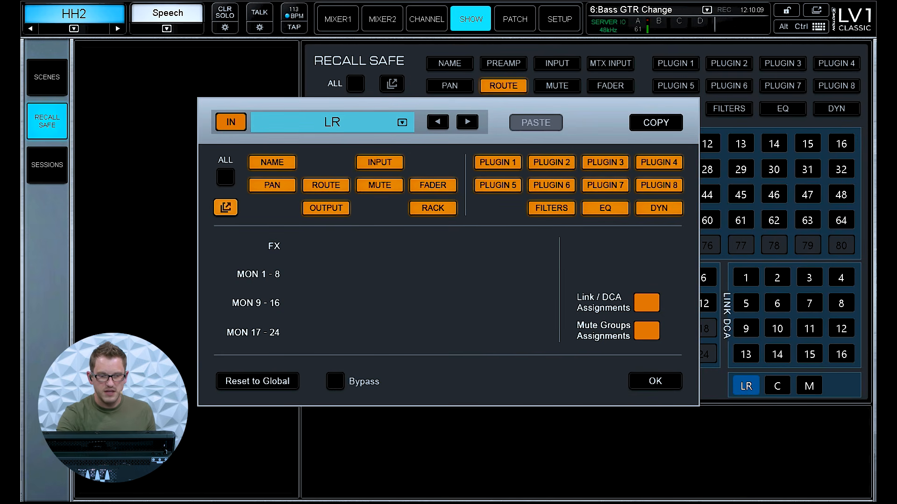
Step: Enable individual recall safe filters with all parameters for the LR, C and Mono masters
left_click(655, 381)
left_click(778, 387)
left_click(226, 177)
left_click(655, 382)
left_click(809, 386)
left_click(225, 177)
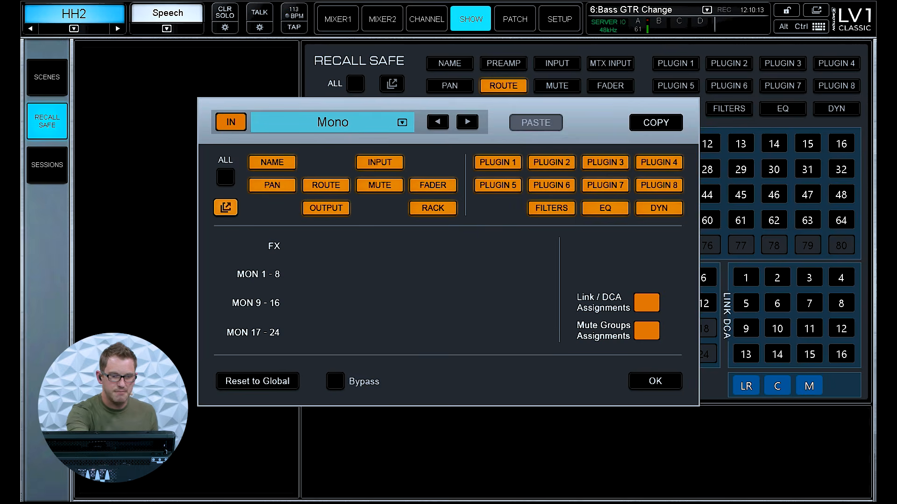
left_click(655, 381)
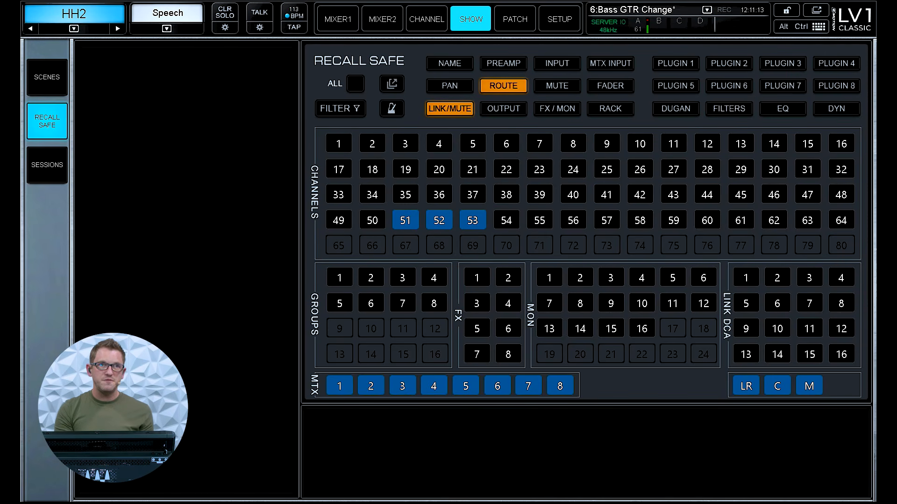
Step: Turn the global Route recall safe off, accept the routing warning, and turn it back on
left_click(503, 86)
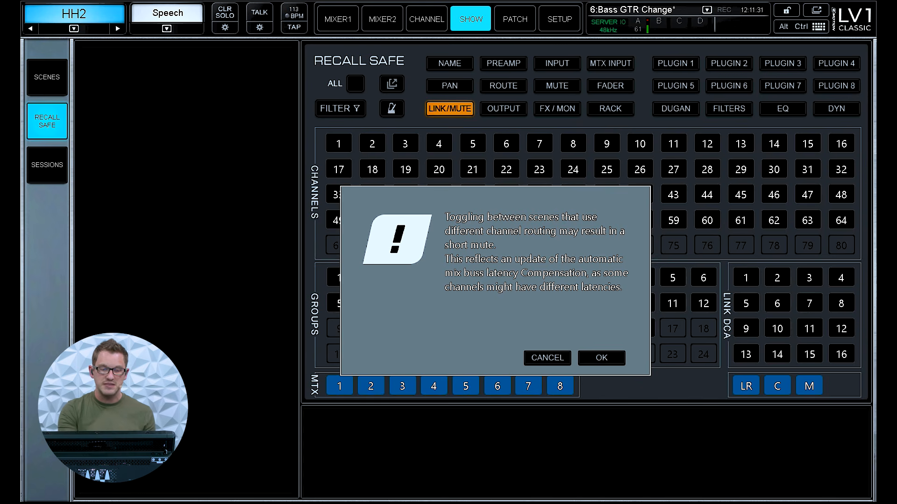
left_click(601, 358)
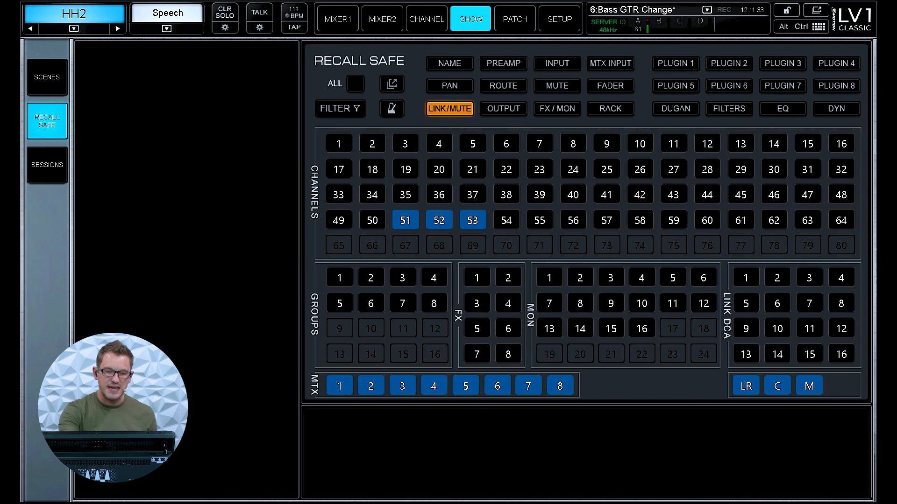
left_click(503, 86)
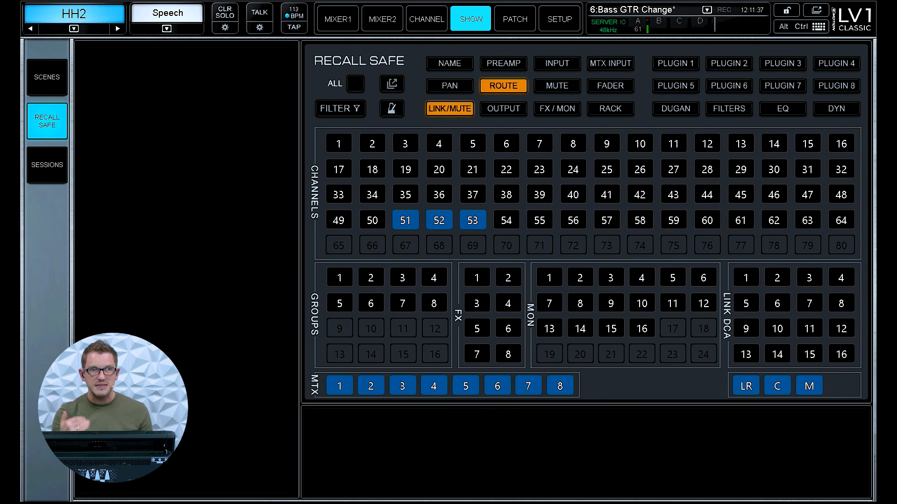
Step: In the global Link/Mute recall safe options, toggle Link/DCA assignments and Mute Groups assignments off and back on
left_click(449, 109)
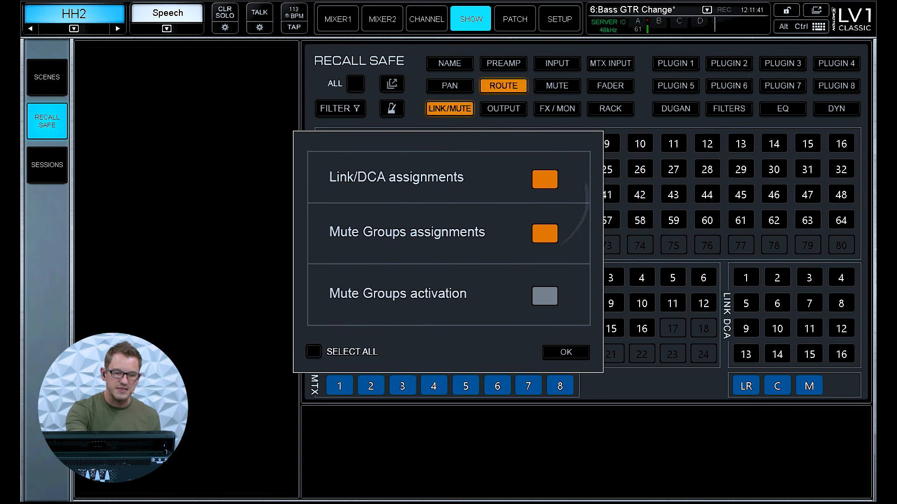
left_click(544, 234)
left_click(545, 179)
left_click(545, 179)
left_click(544, 233)
left_click(566, 352)
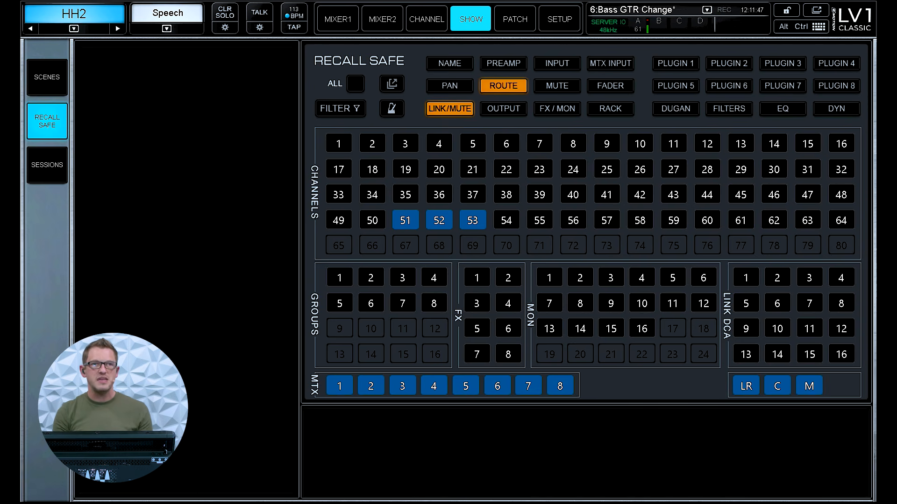
Step: Remove Link/DCA assignments, Mute Groups assignments and Route from the global recall safe
left_click(449, 109)
left_click(545, 180)
left_click(545, 233)
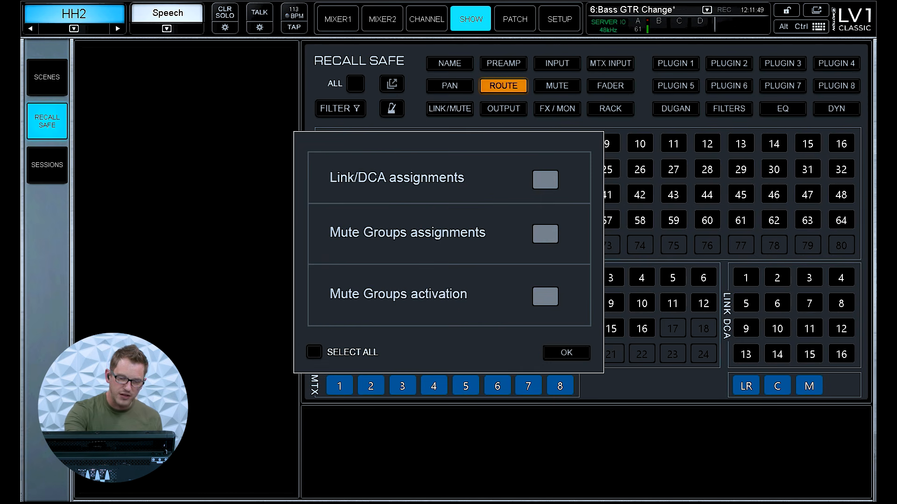
left_click(566, 352)
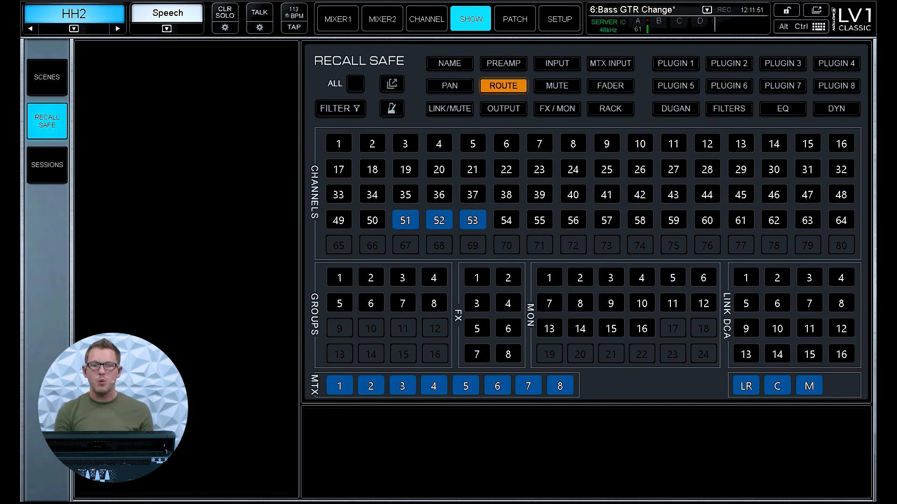
left_click(503, 85)
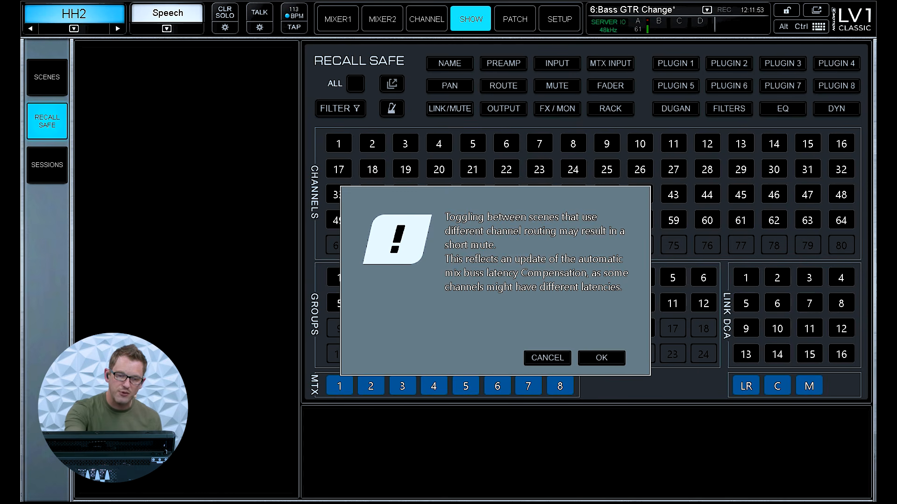
left_click(599, 357)
Step: Restore Route, Link/DCA assignments and Mute Groups assignments to the global recall safe
left_click(504, 85)
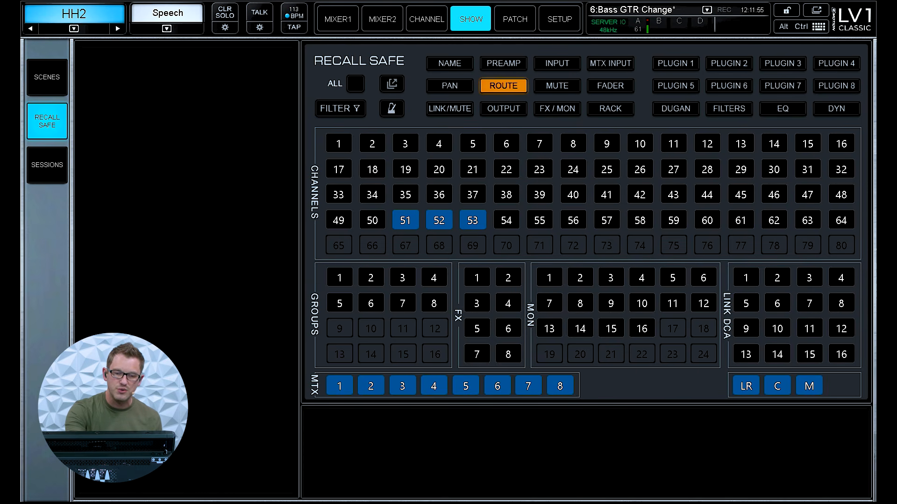
left_click(449, 109)
left_click(545, 178)
left_click(545, 234)
left_click(566, 352)
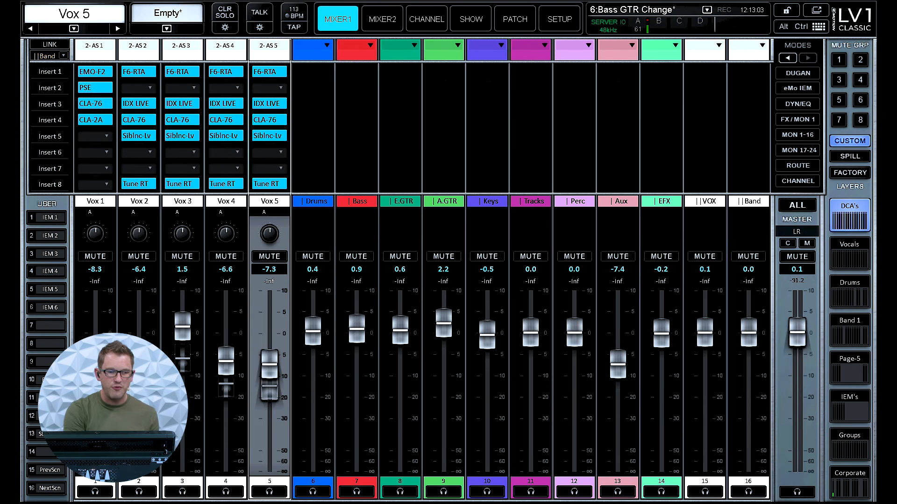
Step: Rename channel 5 (Vox 5) as Guest and return to the Recall Safe settings
double_click(275, 201)
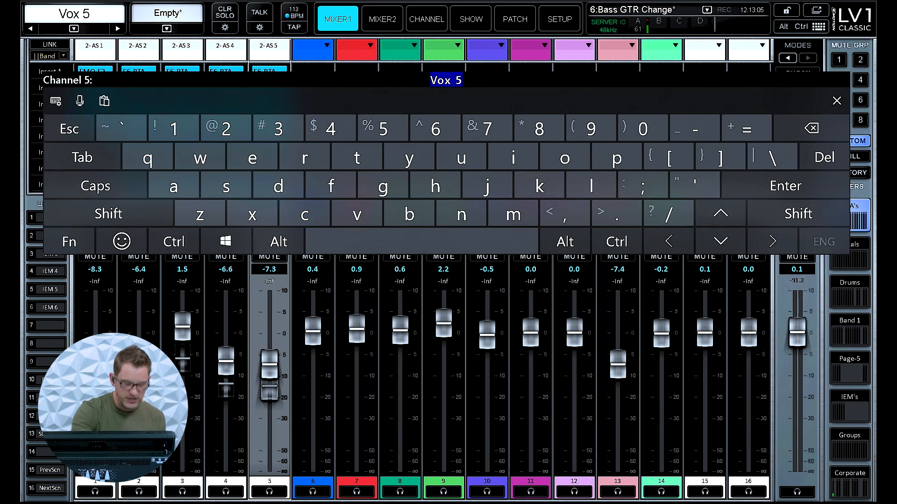
type("Guest")
key("Return")
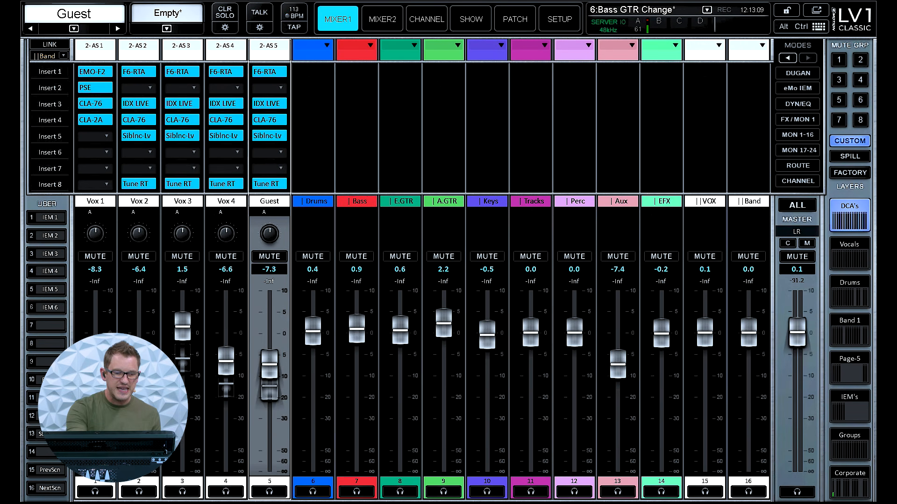
left_click(471, 18)
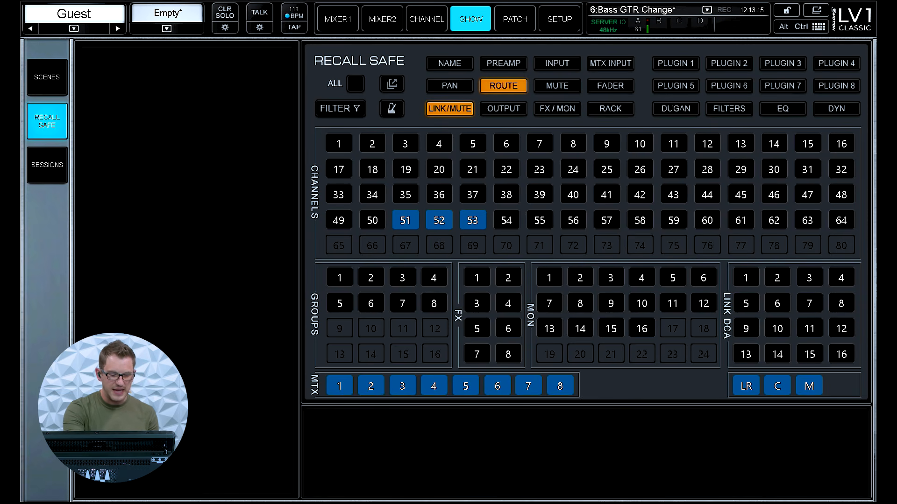
Step: Check the Guest channel's processing, then make channel 5 fully recall safe through its individual recall safe filter
left_click(427, 19)
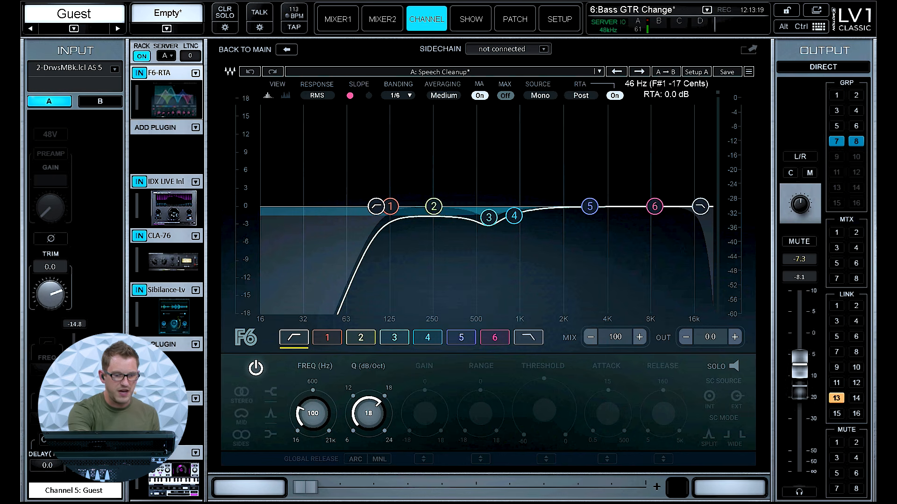
left_click(471, 19)
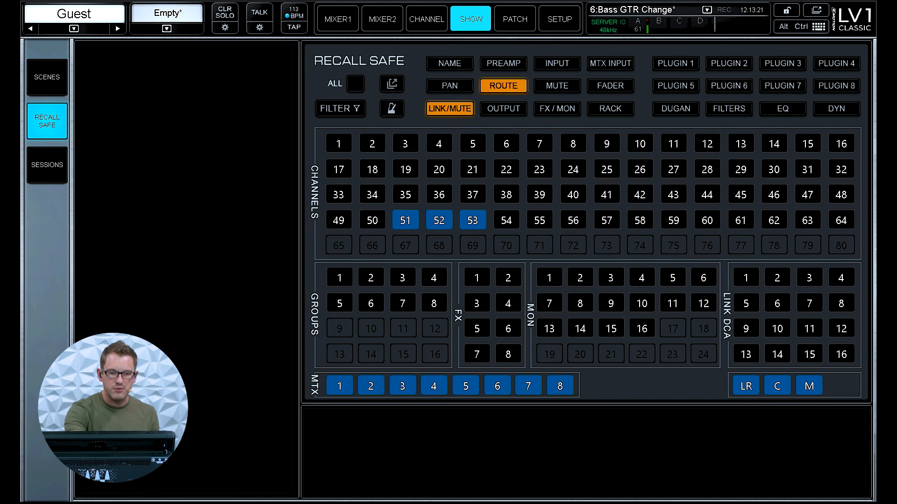
left_click(340, 109)
left_click(472, 143)
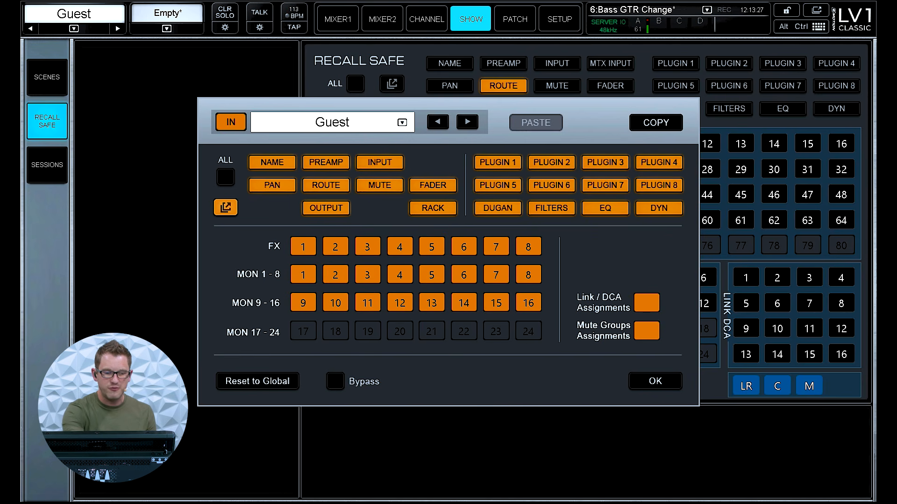
left_click(655, 381)
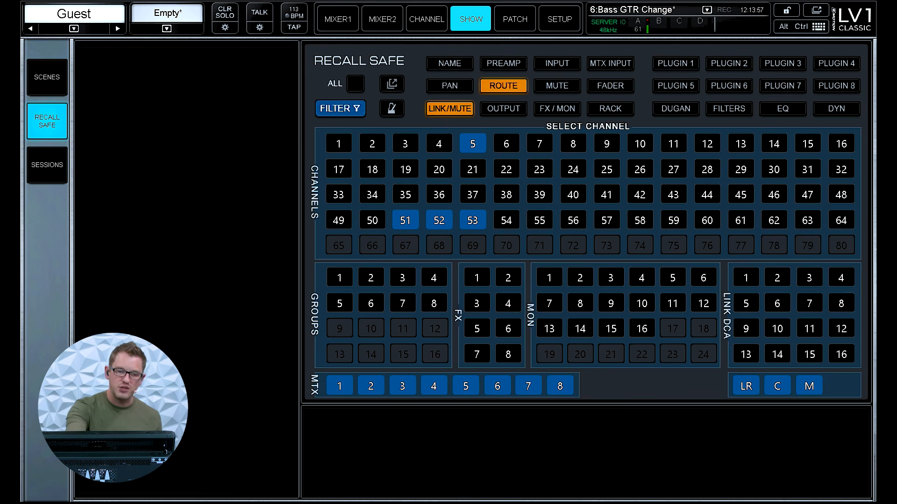
Step: Remove Pan, Mute and Fader from the Guest channel's individual recall safe settings
left_click(473, 220)
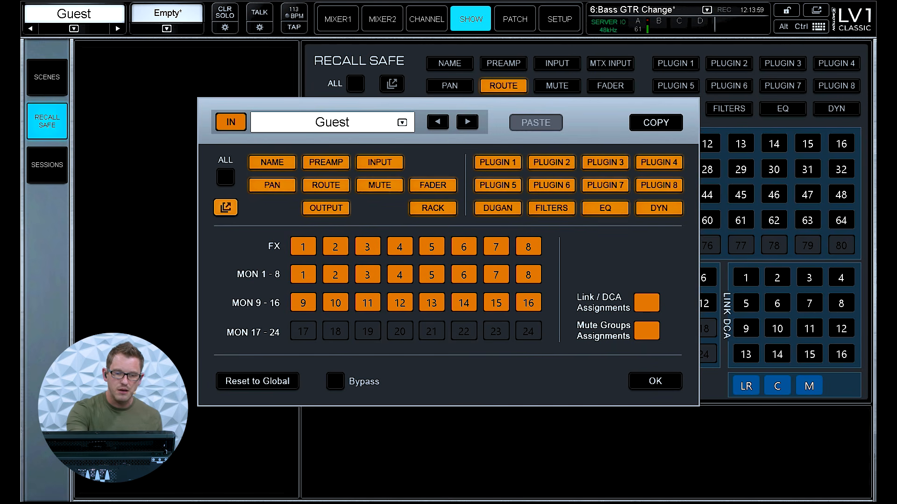
left_click(272, 184)
left_click(380, 185)
left_click(433, 185)
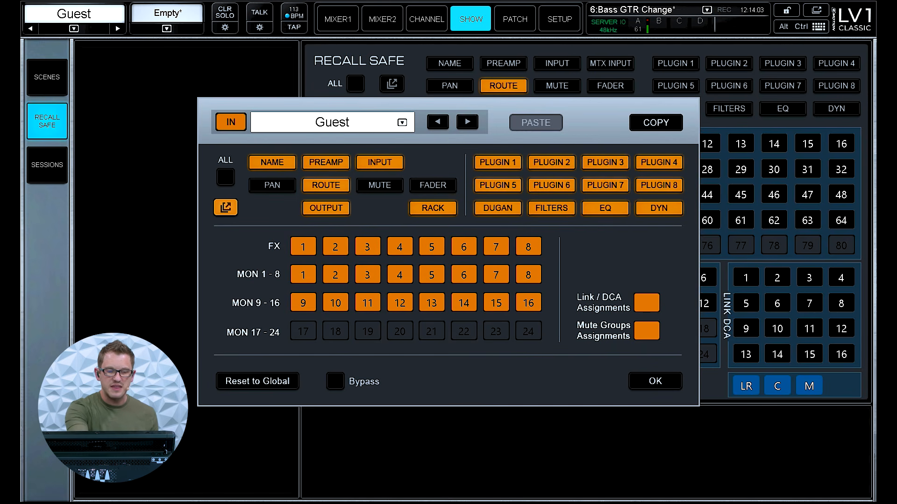
left_click(654, 381)
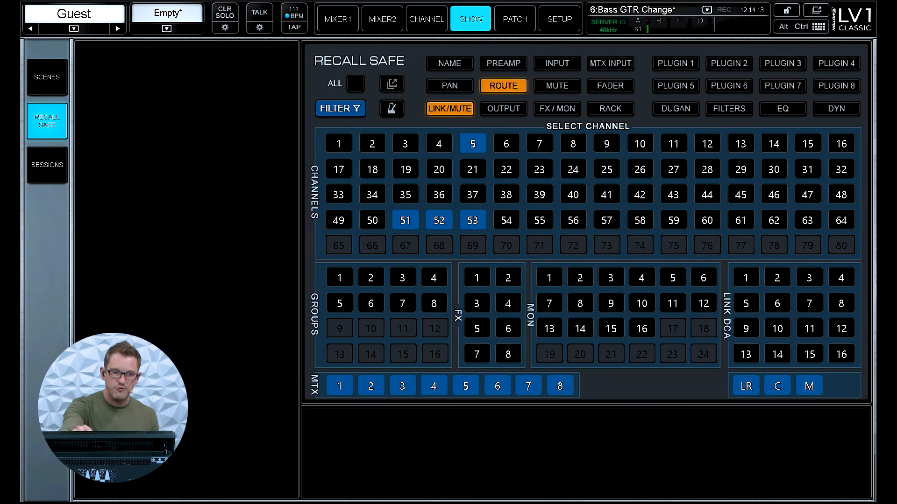
Step: Return to the scene list and recall scene 1, Show Starting Settings
left_click(47, 78)
left_click(153, 137)
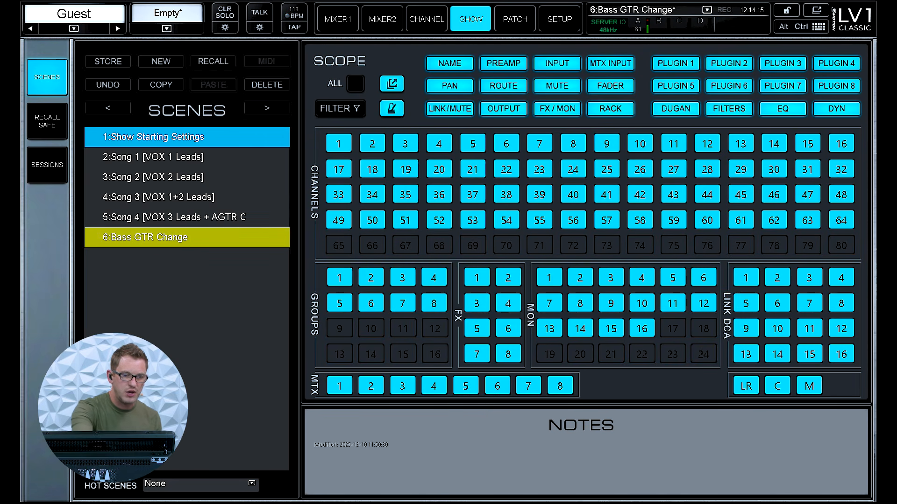
left_click(213, 62)
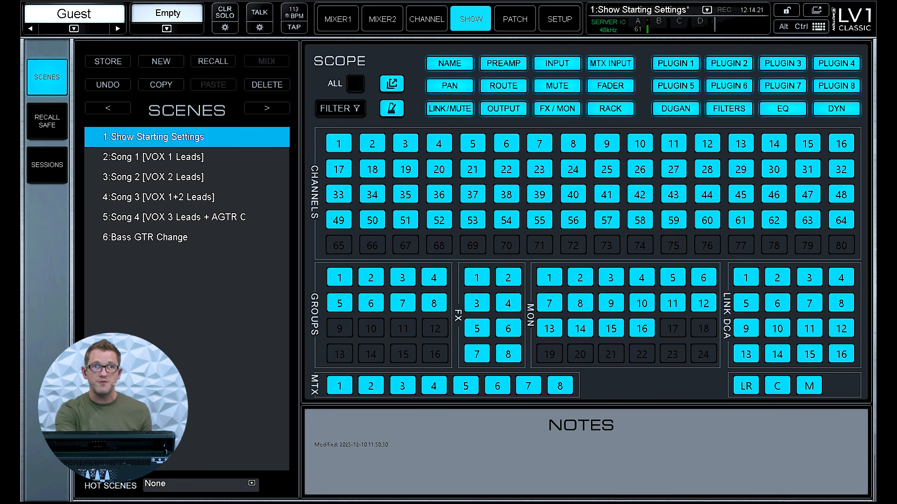
Step: Recall scene 2, Song 1 [VOX 1 Leads], followed by scene 3, Song 2 [VOX 2 Leads]
left_click(186, 157)
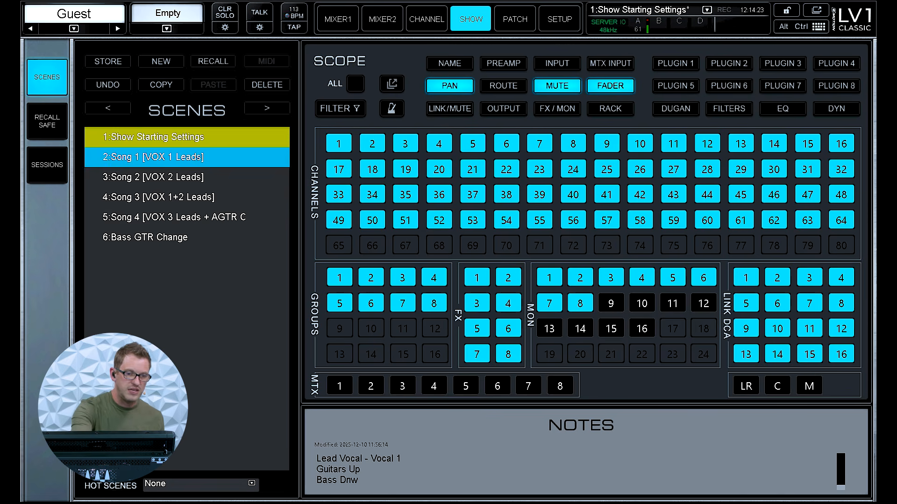
left_click(213, 61)
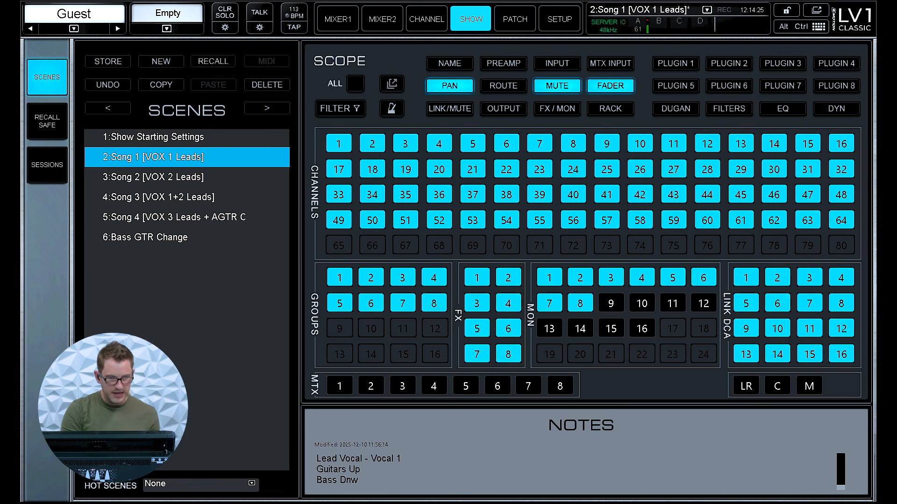
left_click(187, 177)
left_click(213, 61)
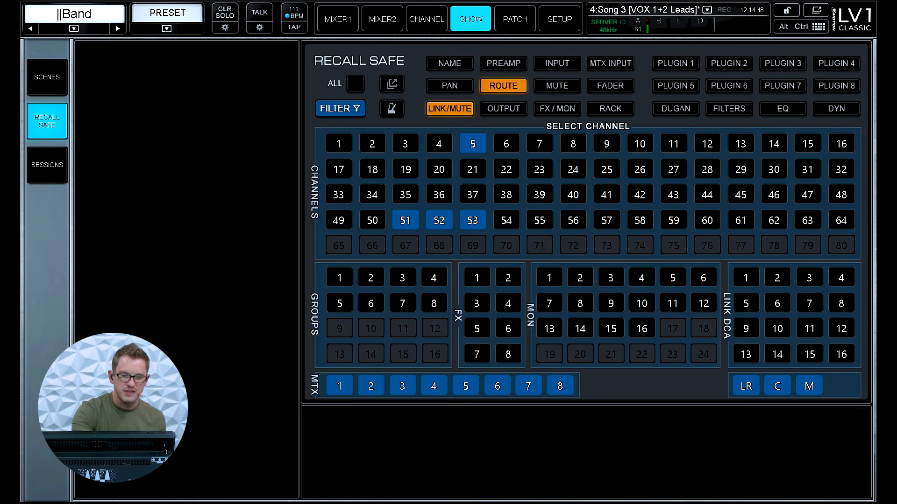
Step: Add Fader, Mute and Pan back to the Guest channel's individual recall safe settings
left_click(473, 220)
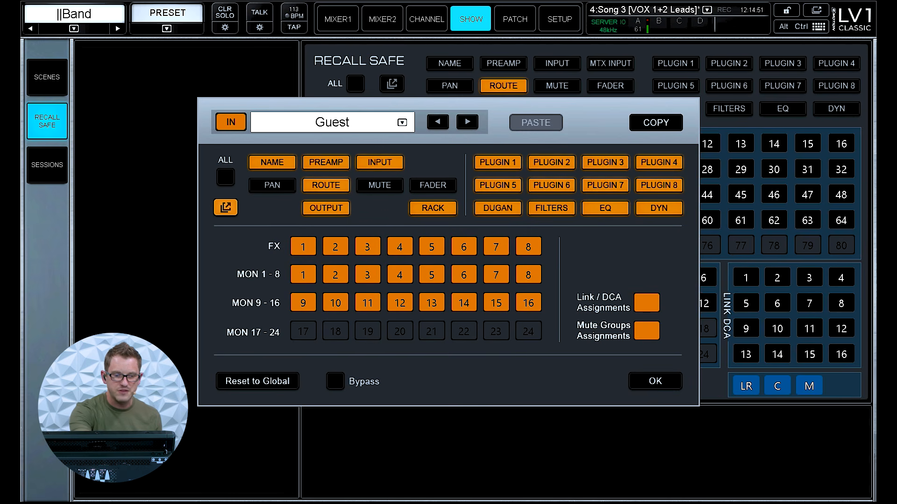
left_click(432, 185)
left_click(379, 185)
left_click(272, 185)
left_click(656, 380)
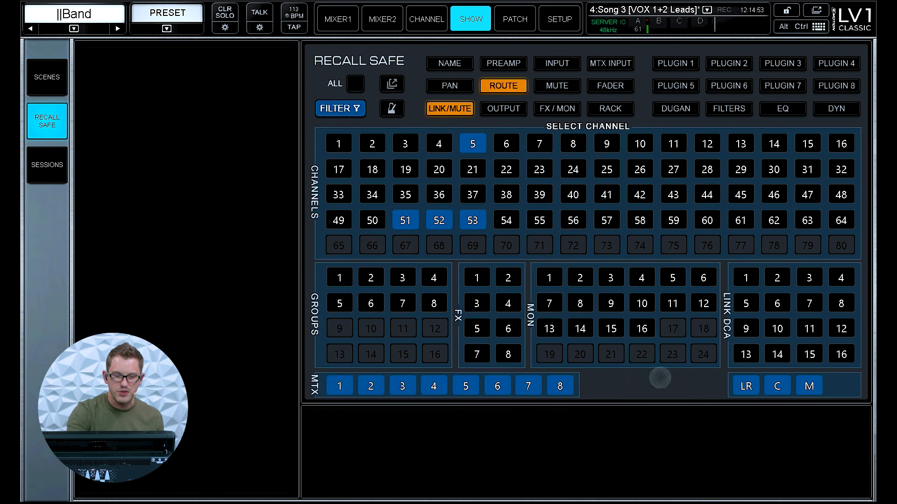